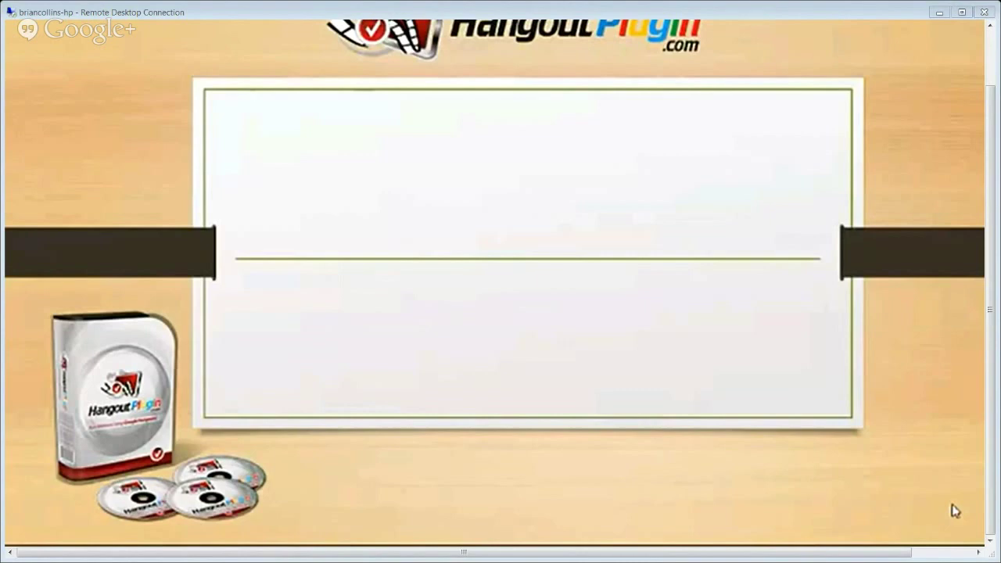
Start a new G Hangout event and give it the title "Overview presentation".
mouse_move(515, 227)
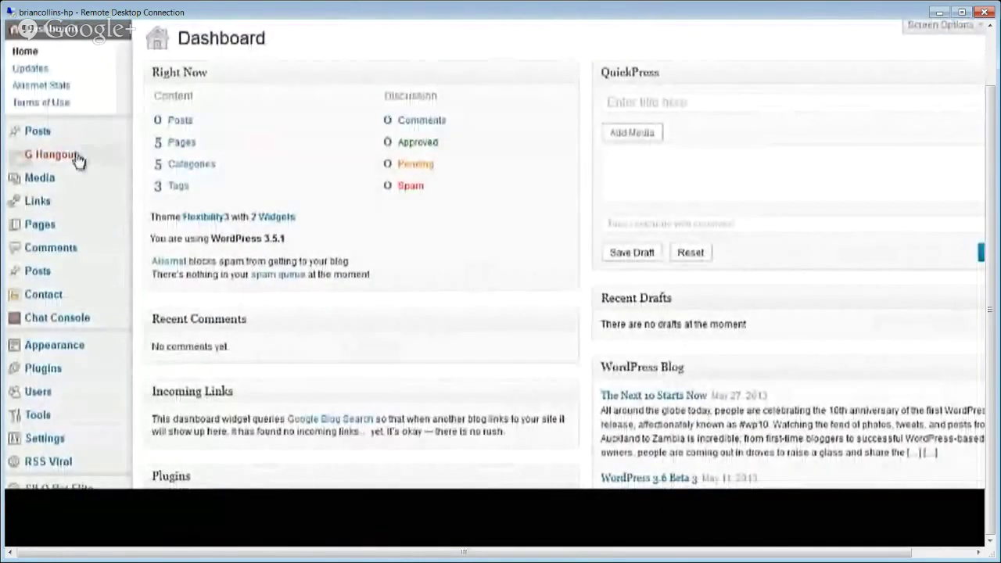
mouse_move(79, 159)
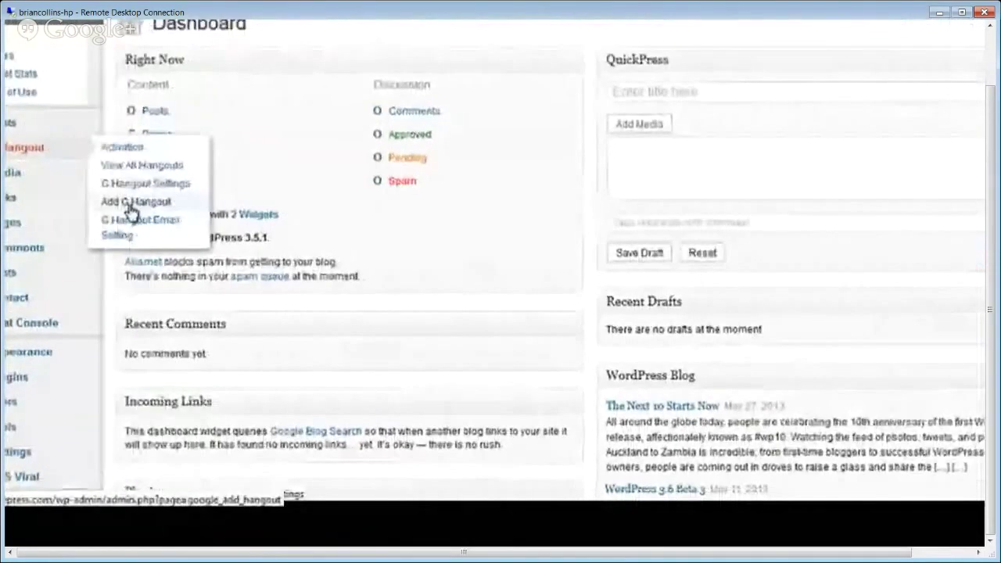
click(124, 195)
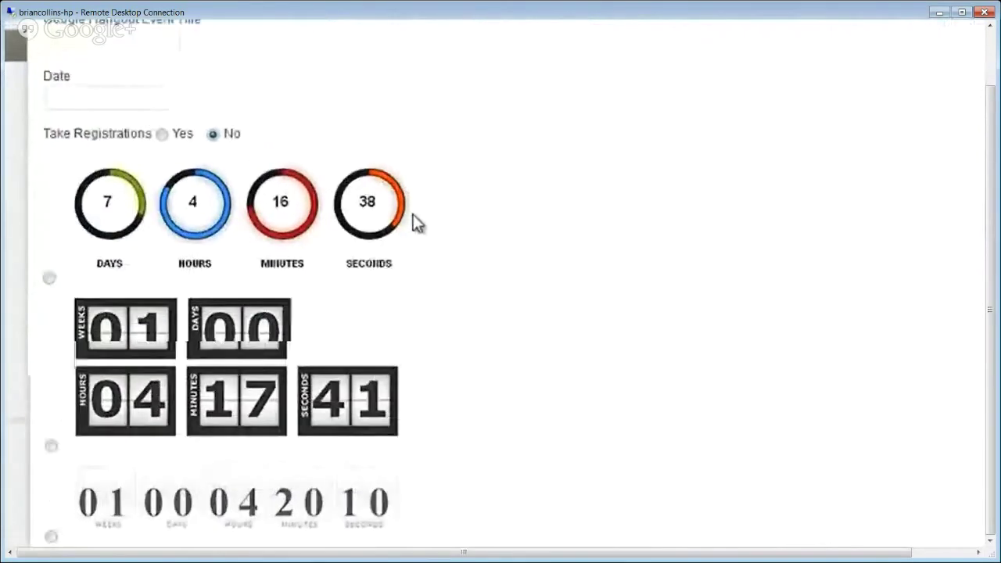
click(125, 54)
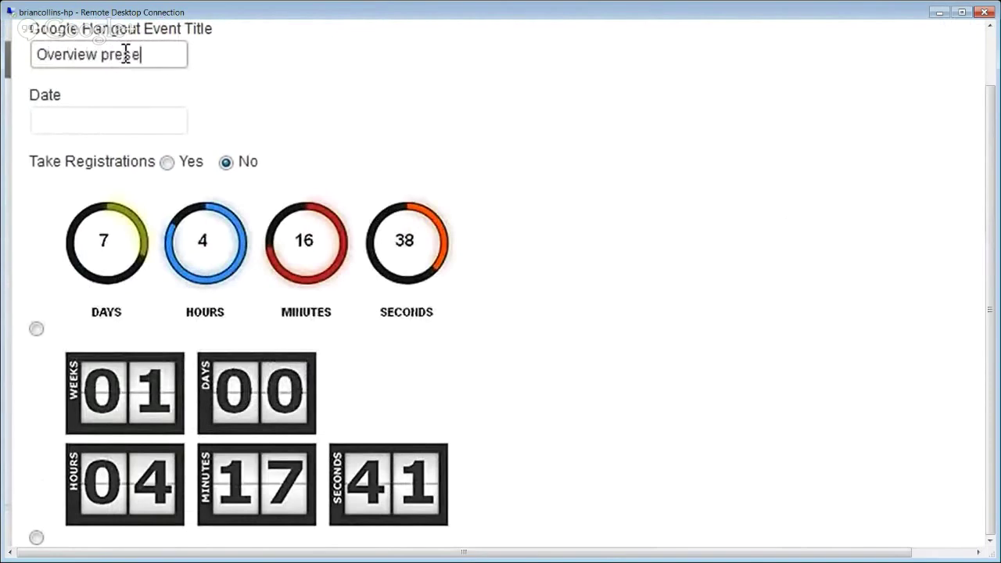
text(Overview presentation)
Set the event's date and time to 05/28/2013 05:00 pm.
key(Tab)
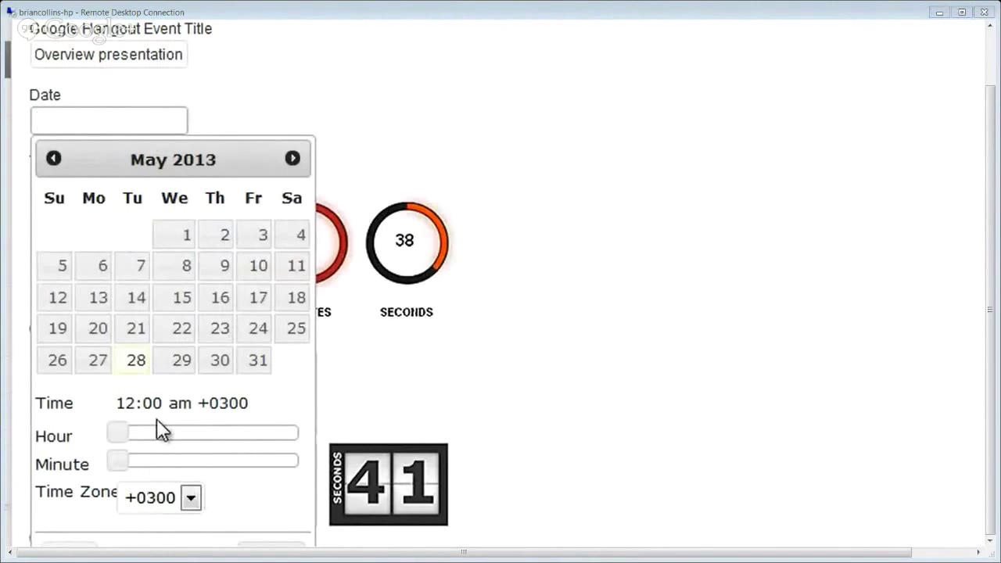
drag(120, 429, 259, 432)
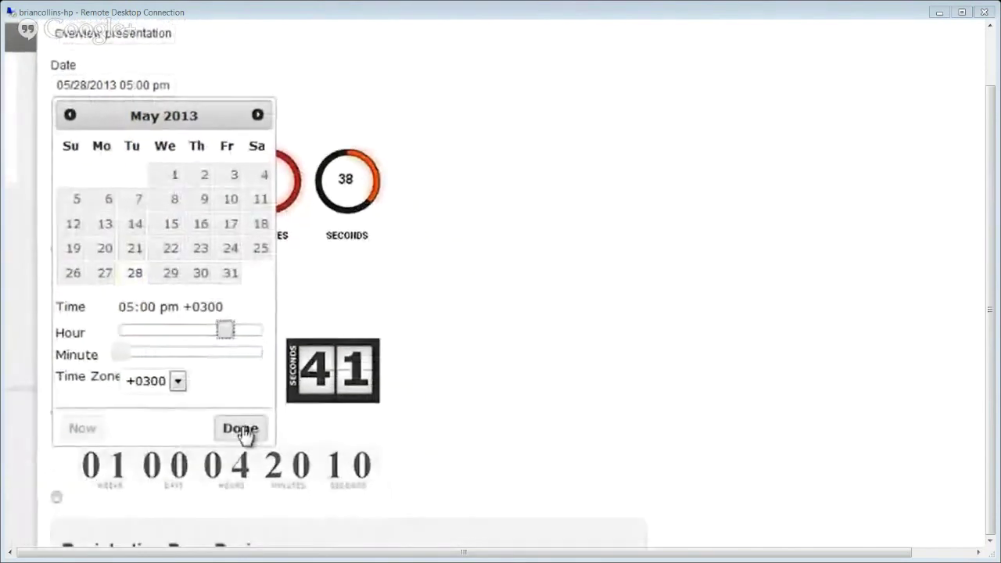
click(244, 431)
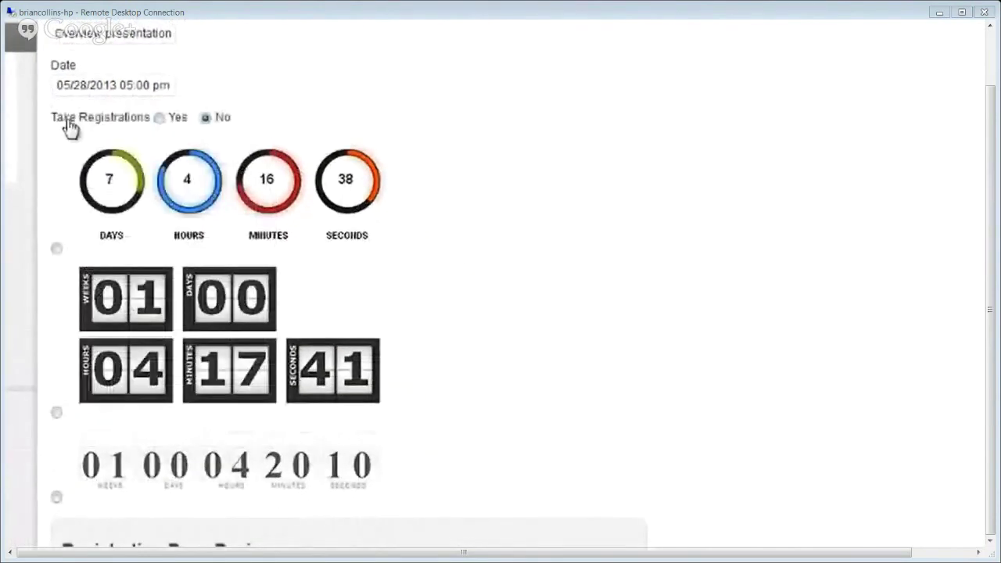
Enable registrations for the event and add the "1 hours prior" notification.
click(159, 118)
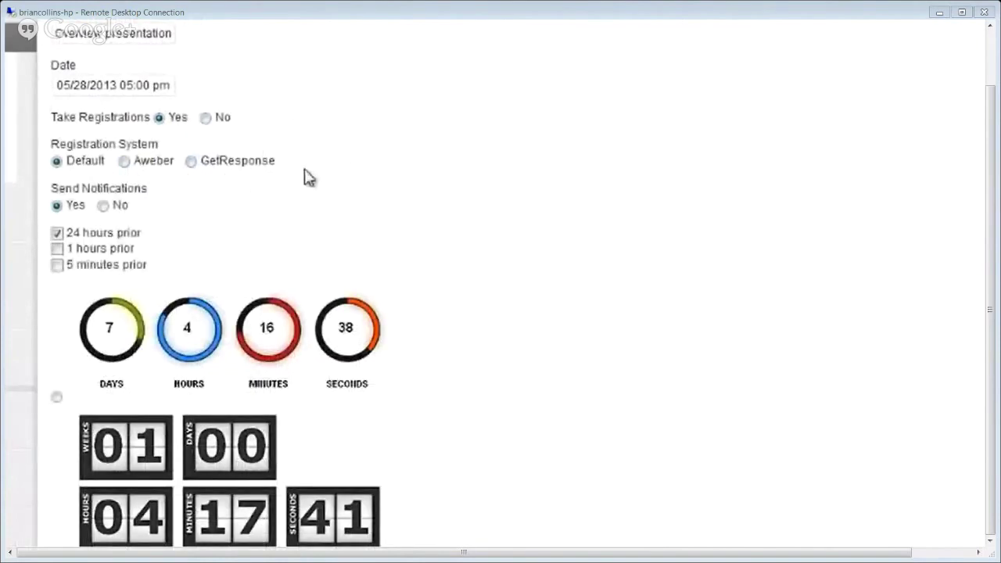
scroll(309, 179, down, 1)
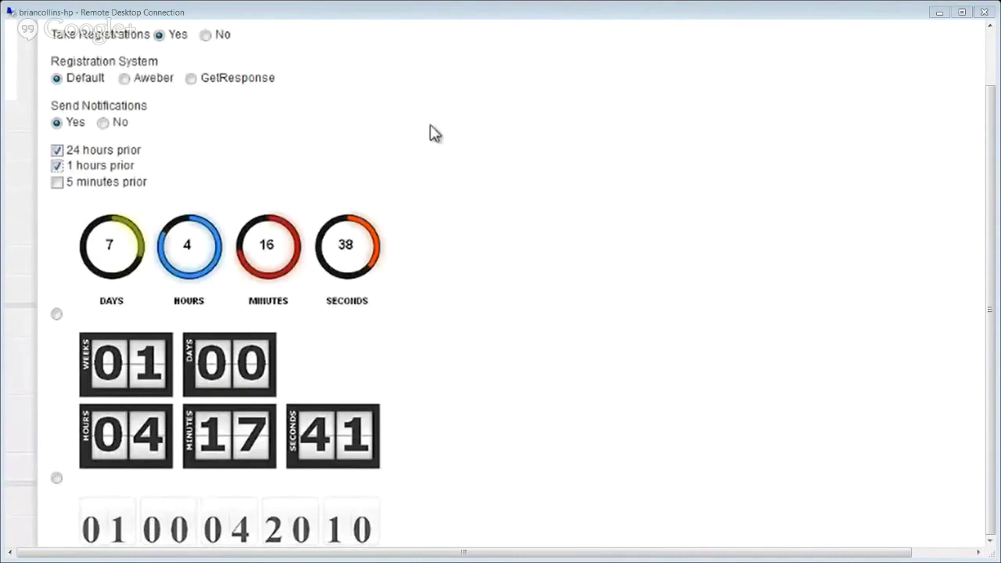
Choose the plain white-digit countdown timer style and the Full Page Graphic registration page design.
scroll(435, 133, down, 4)
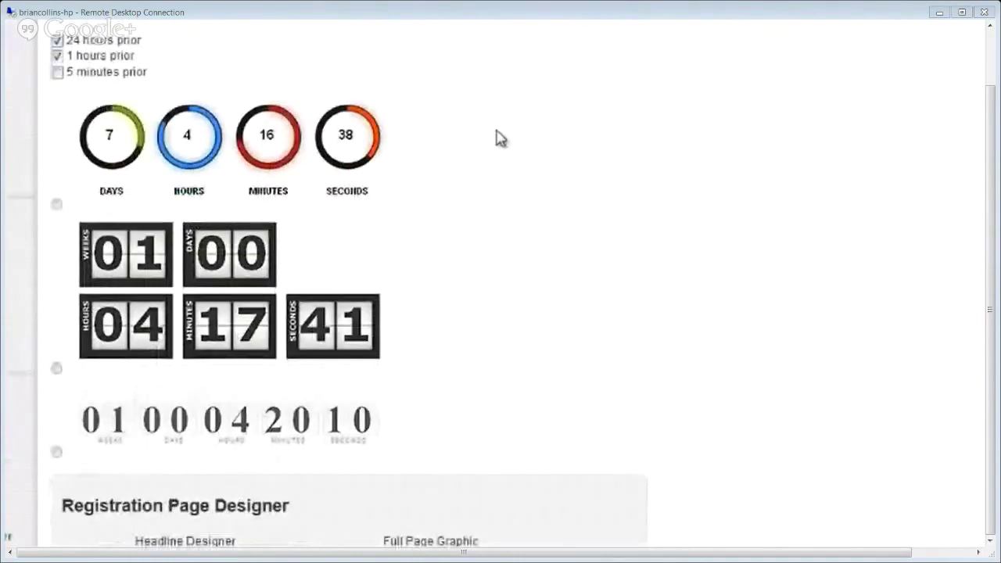
scroll(313, 116, up, 2)
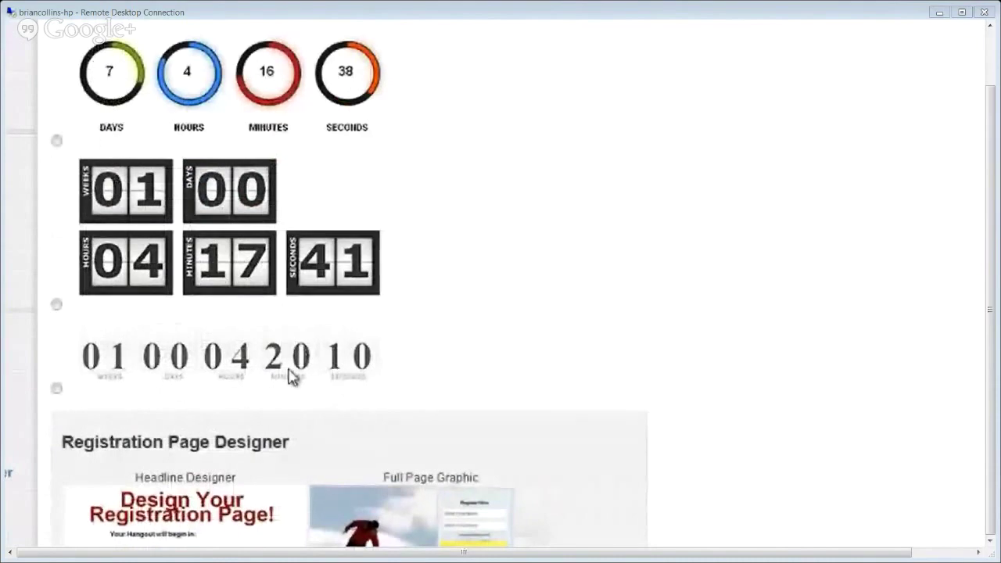
click(57, 388)
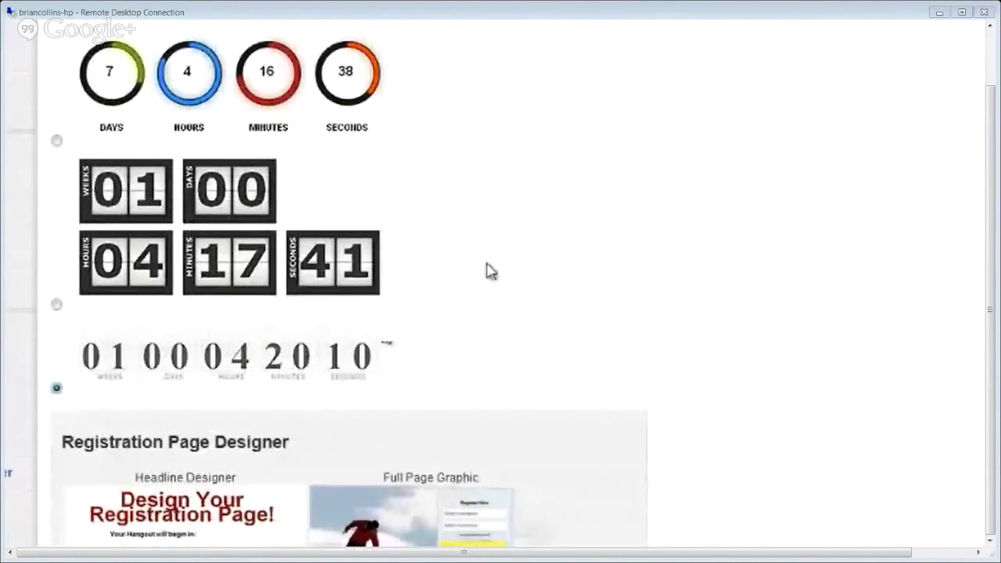
scroll(500, 254, down, 6)
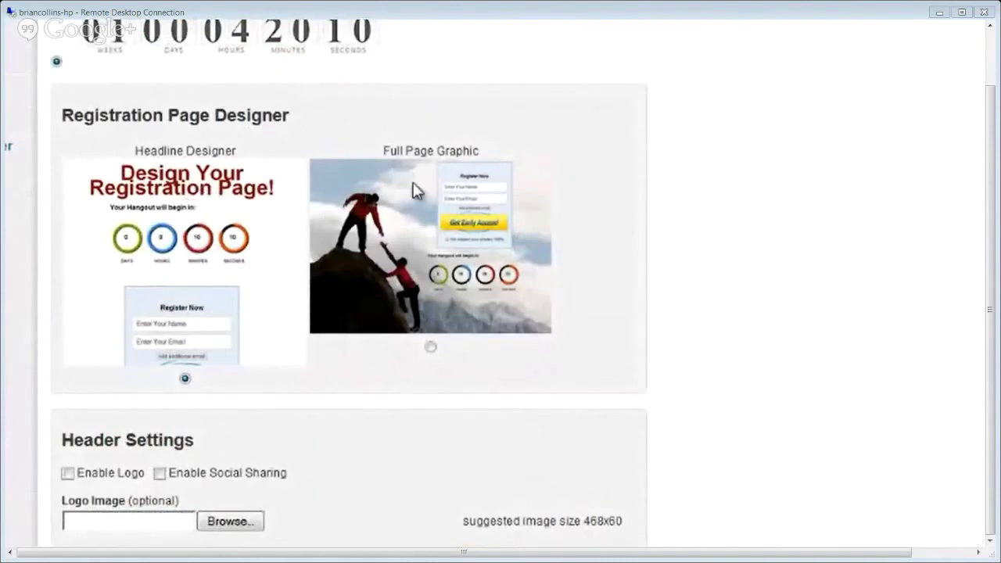
click(430, 346)
scroll(599, 214, down, 4)
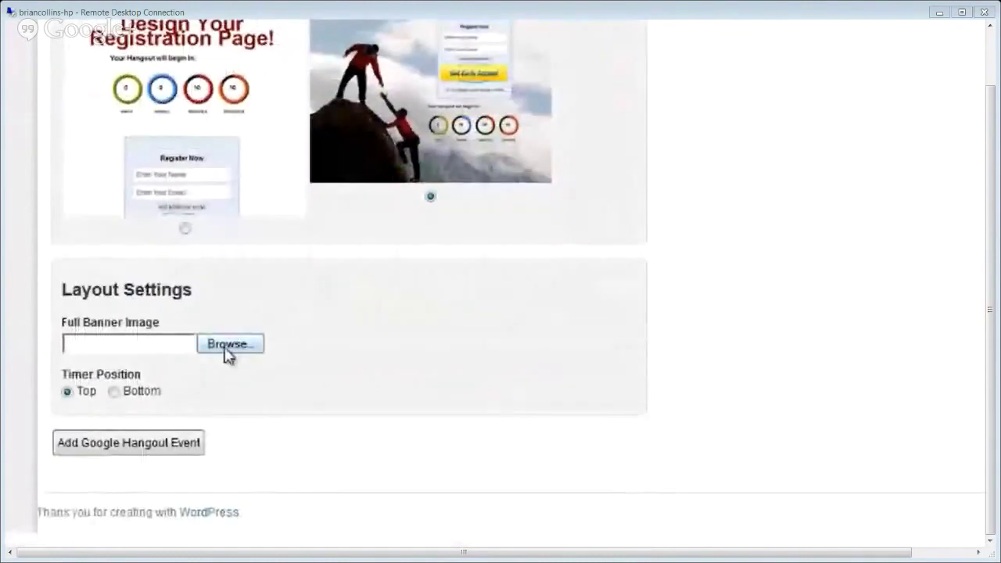
click(227, 348)
scroll(847, 254, down, 6)
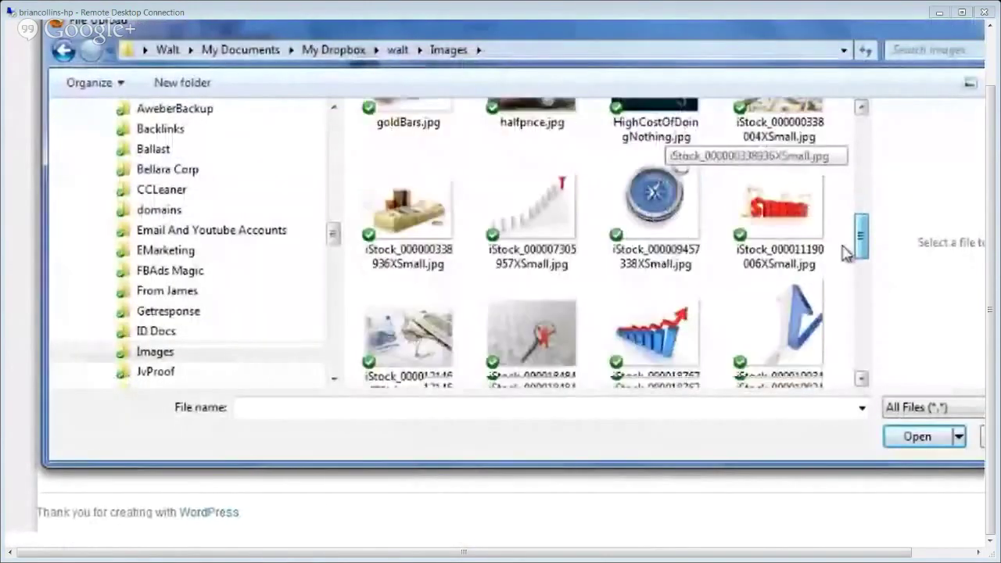
scroll(846, 254, down, 2)
click(413, 227)
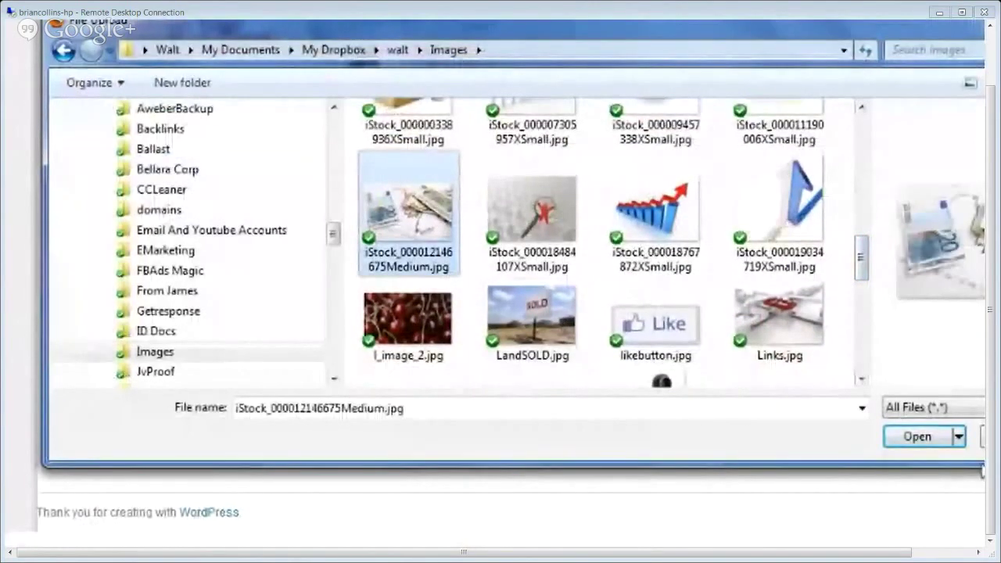
click(916, 436)
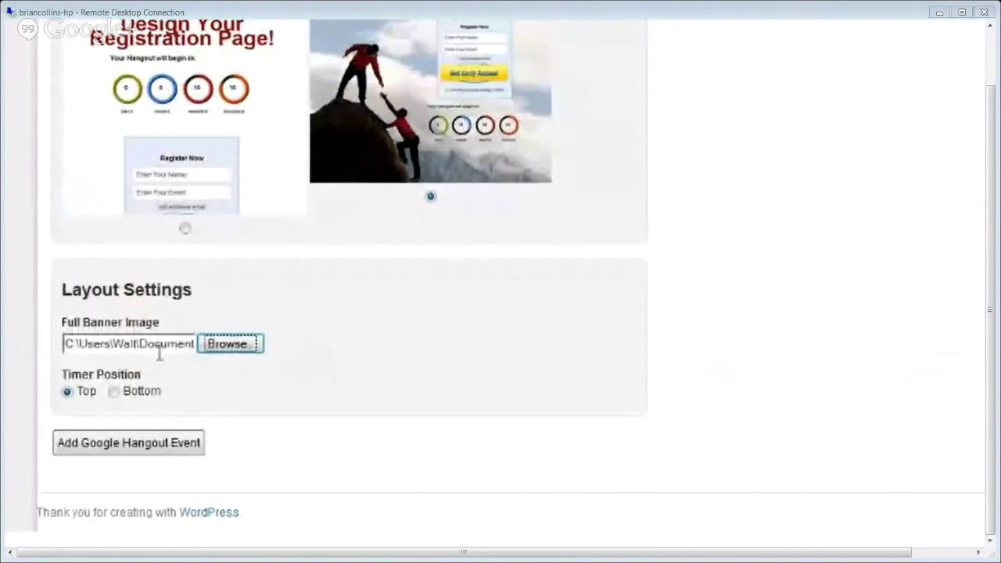
click(114, 443)
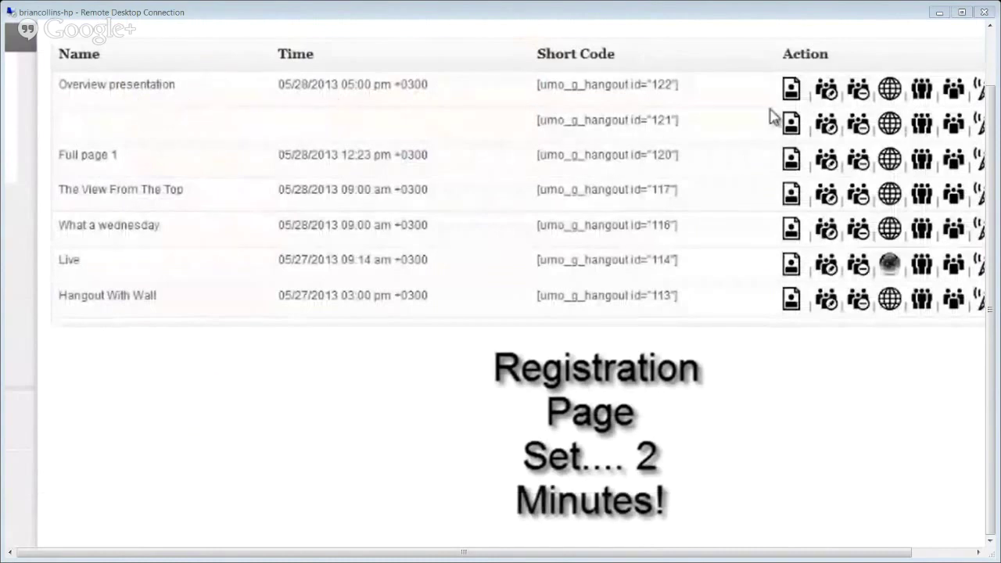
Open the registration page of the Overview presentation event separately and examine its banner, countdown and registration form.
right_click(792, 87)
click(882, 125)
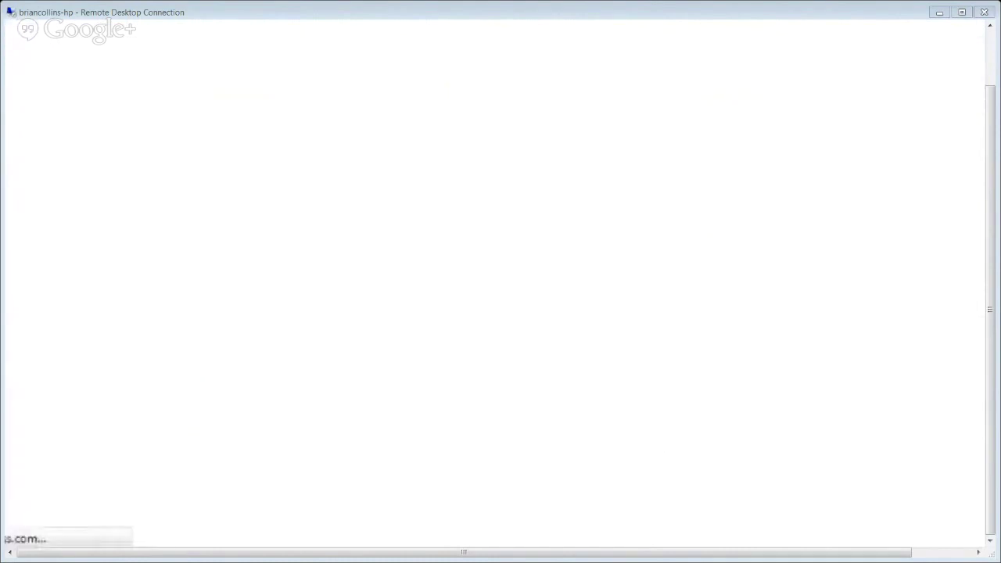
scroll(241, 101, down, 2)
scroll(237, 123, up, 1)
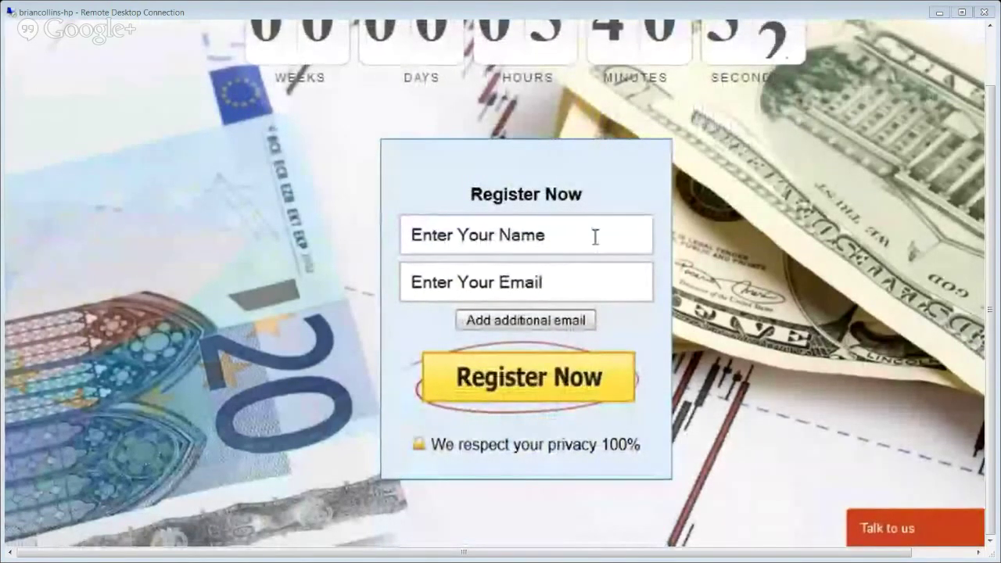
scroll(592, 230, down, 1)
click(521, 164)
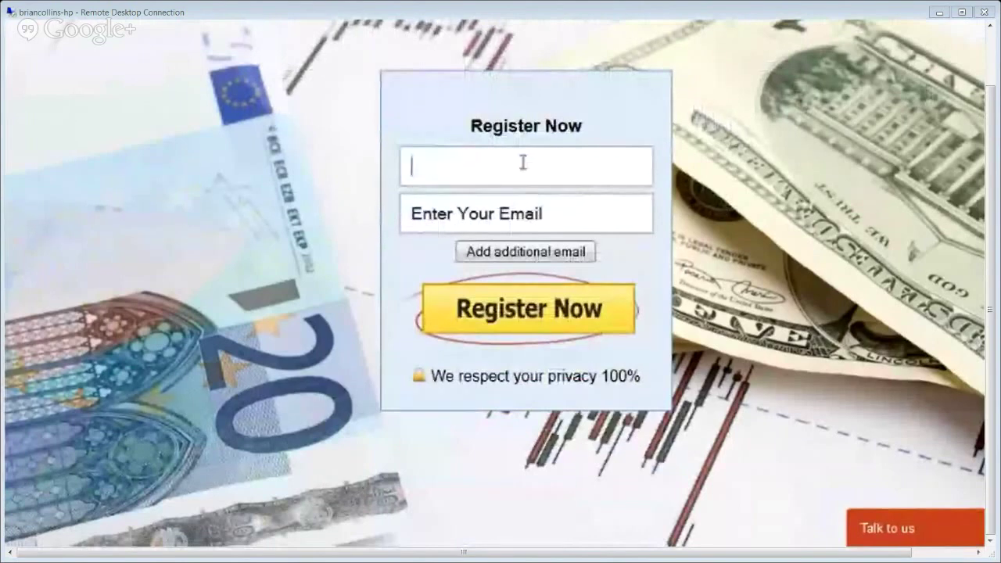
scroll(772, 245, up, 2)
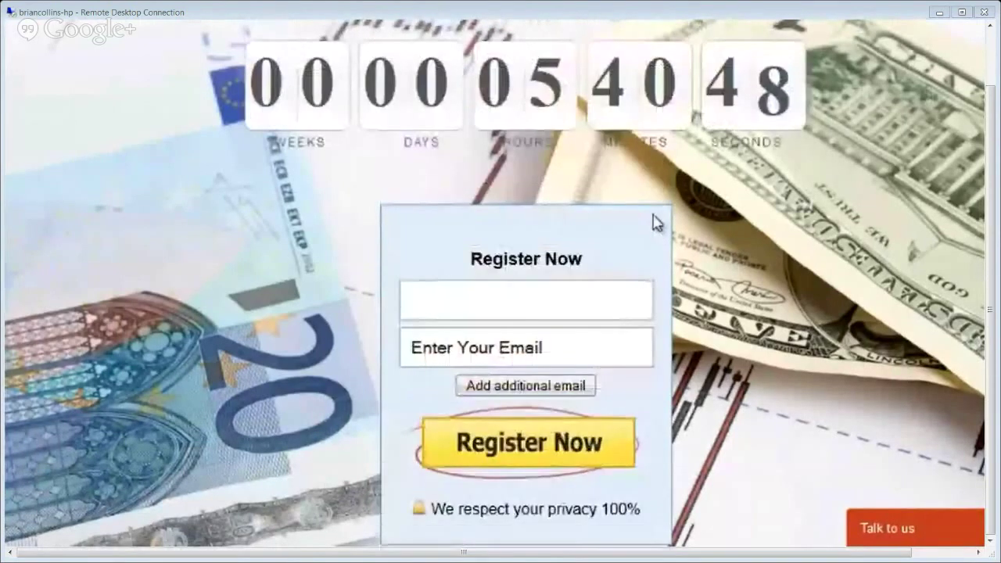
scroll(779, 247, down, 1)
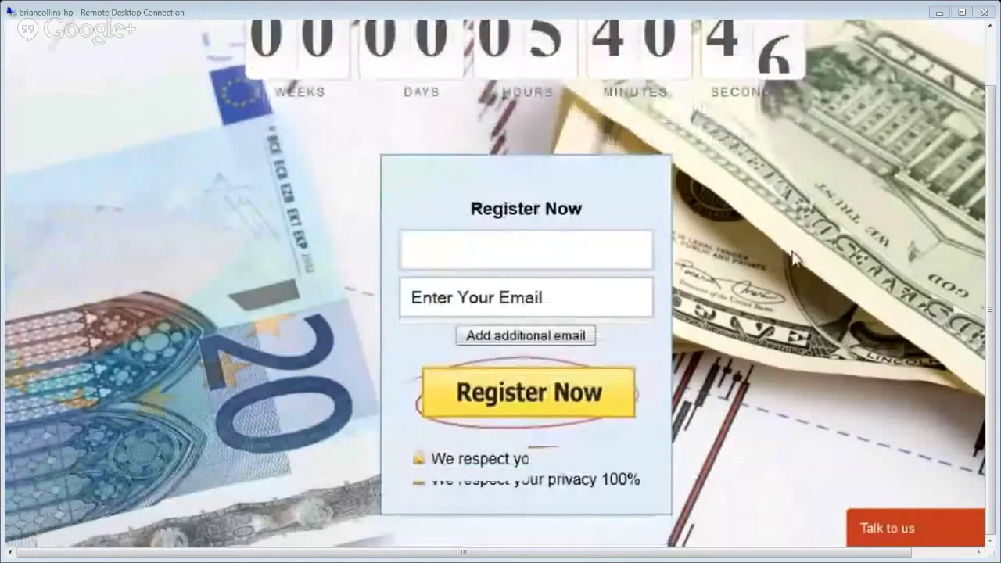
scroll(813, 266, up, 1)
scroll(817, 268, up, 1)
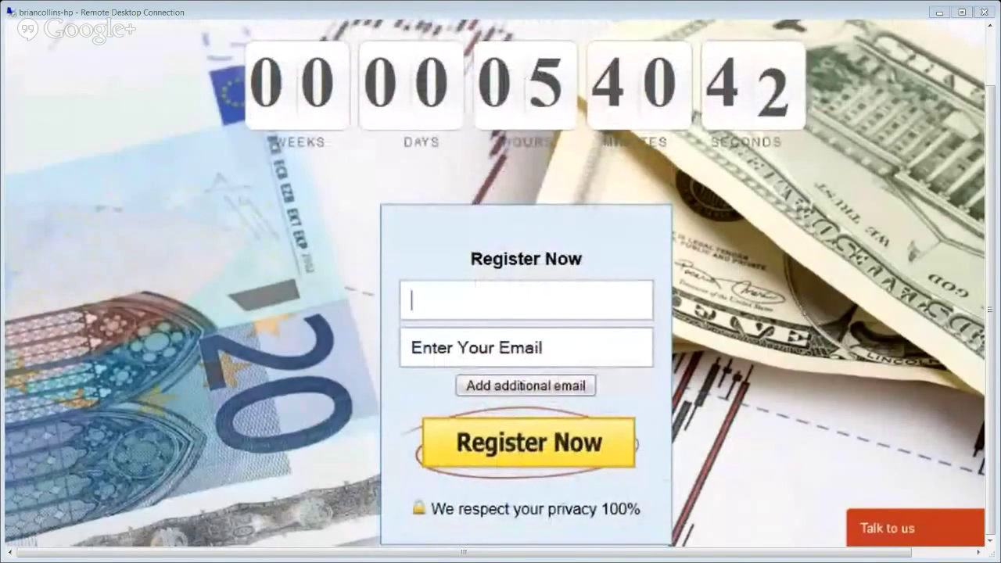
Return to the hangout list, edit the Overview presentation event and change its registration page design to Headline Designer.
key(alt+Tab)
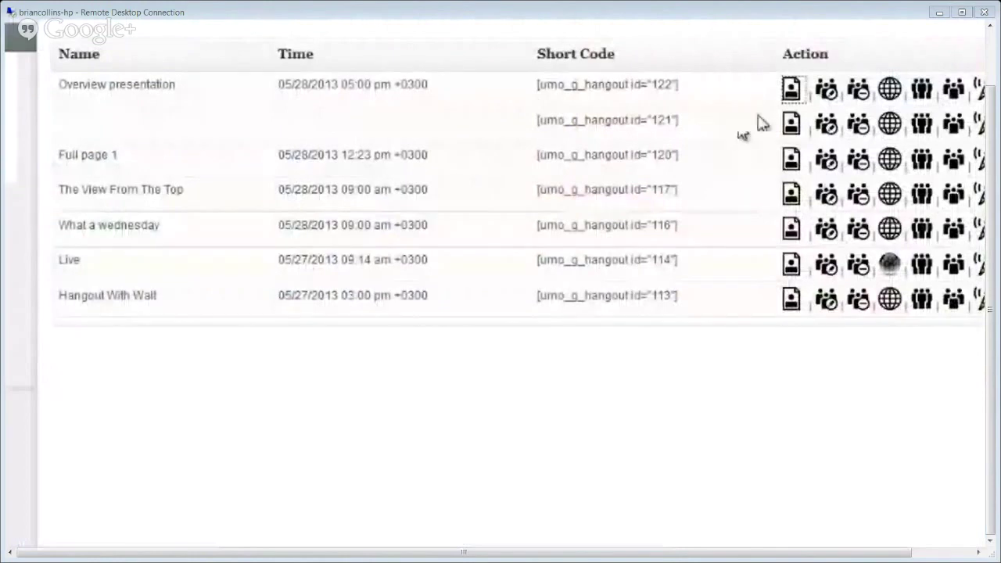
click(830, 95)
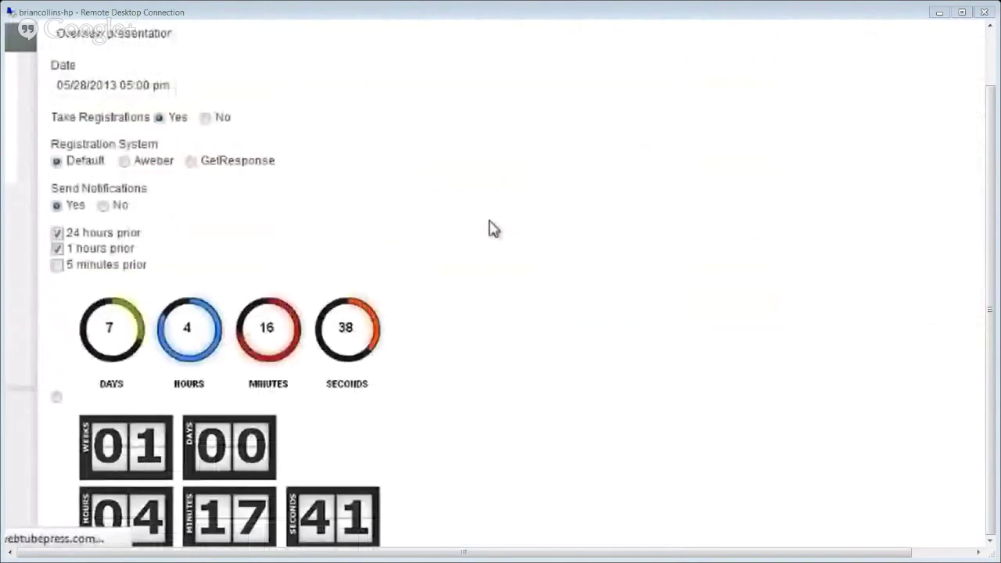
scroll(107, 152, down, 2)
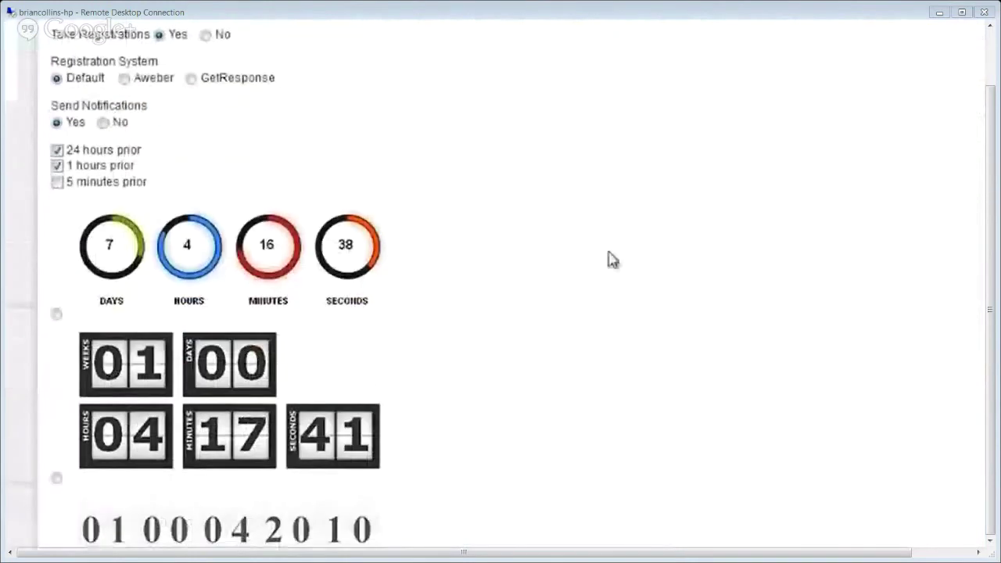
scroll(232, 446, down, 3)
scroll(508, 340, down, 10)
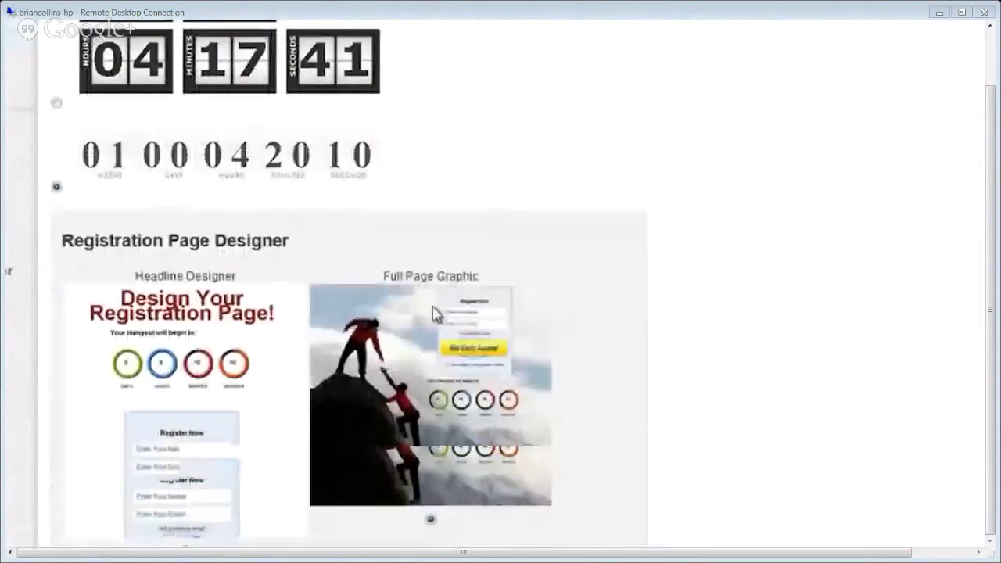
scroll(235, 367, down, 2)
click(185, 352)
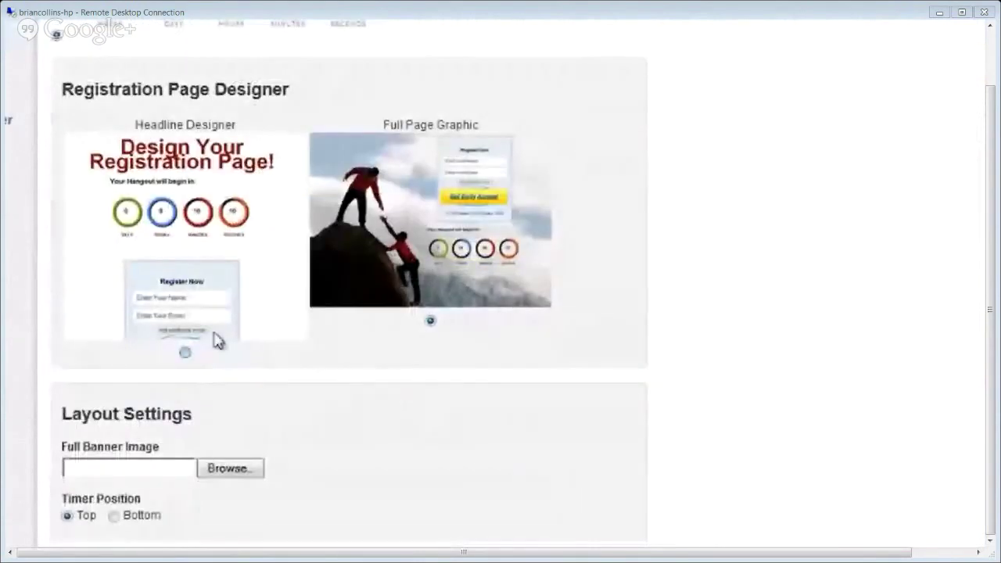
In the header settings, enable the logo with 123 in blocks.jpg as its image, and enable social sharing.
scroll(254, 234, down, 4)
click(67, 279)
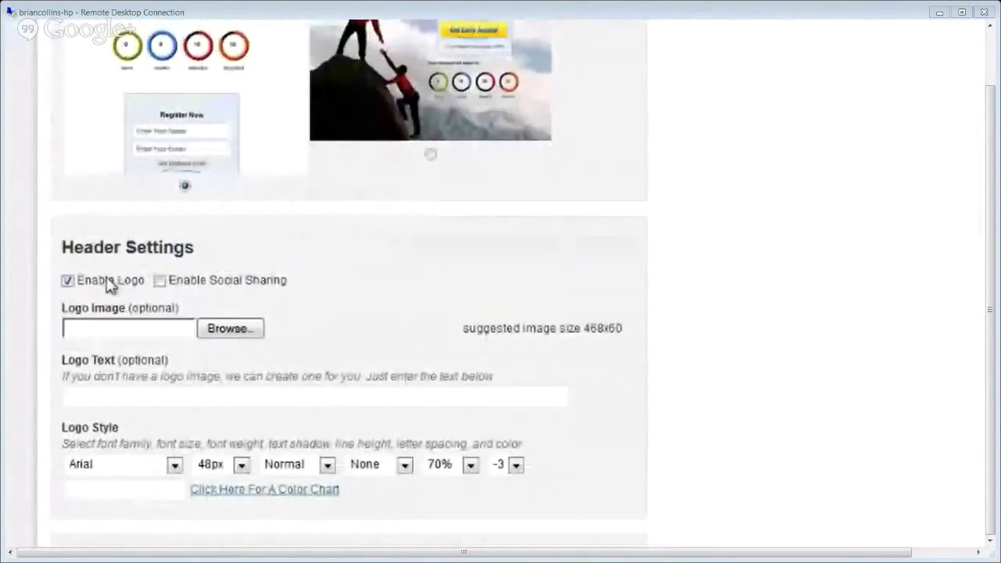
click(227, 328)
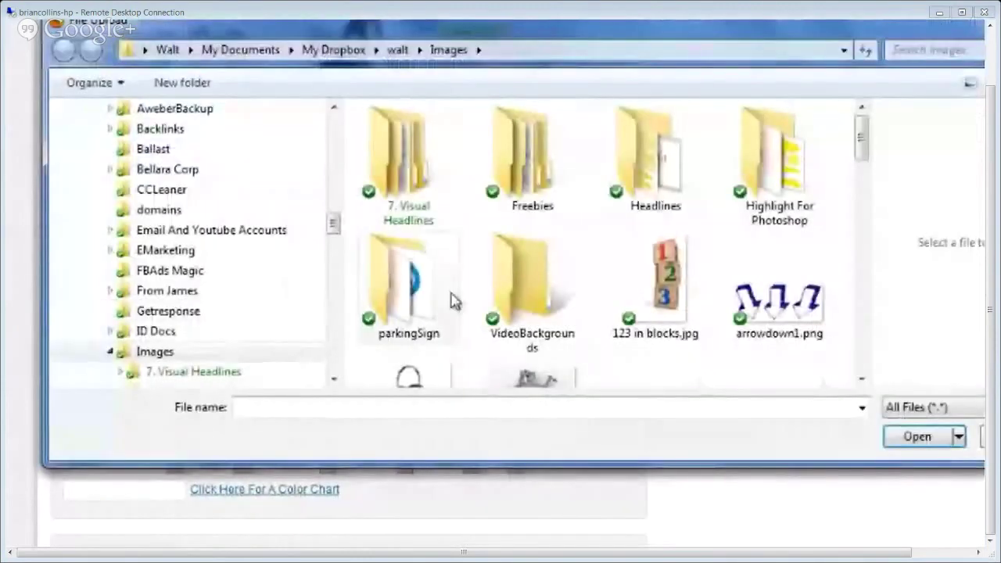
double_click(652, 270)
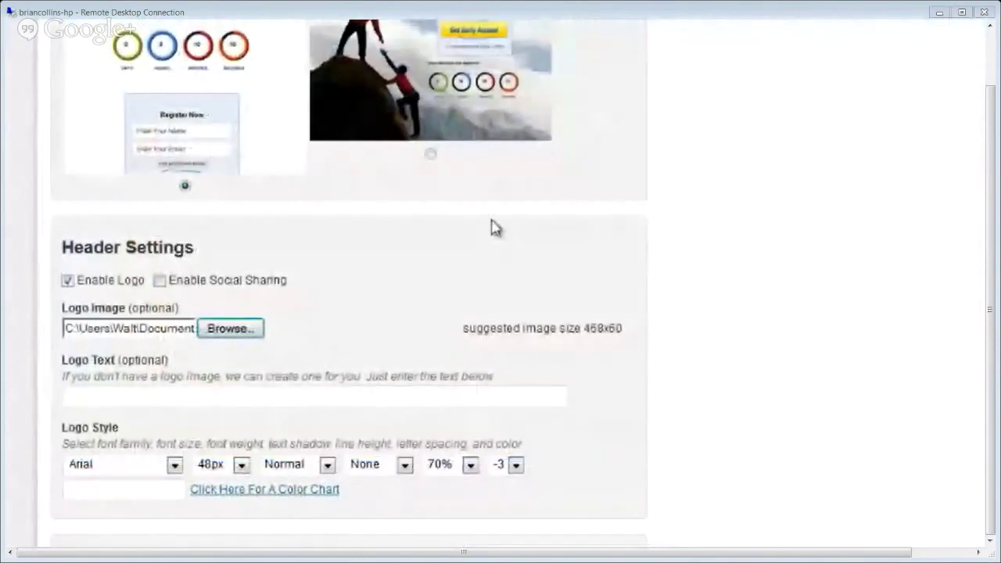
scroll(489, 224, down, 3)
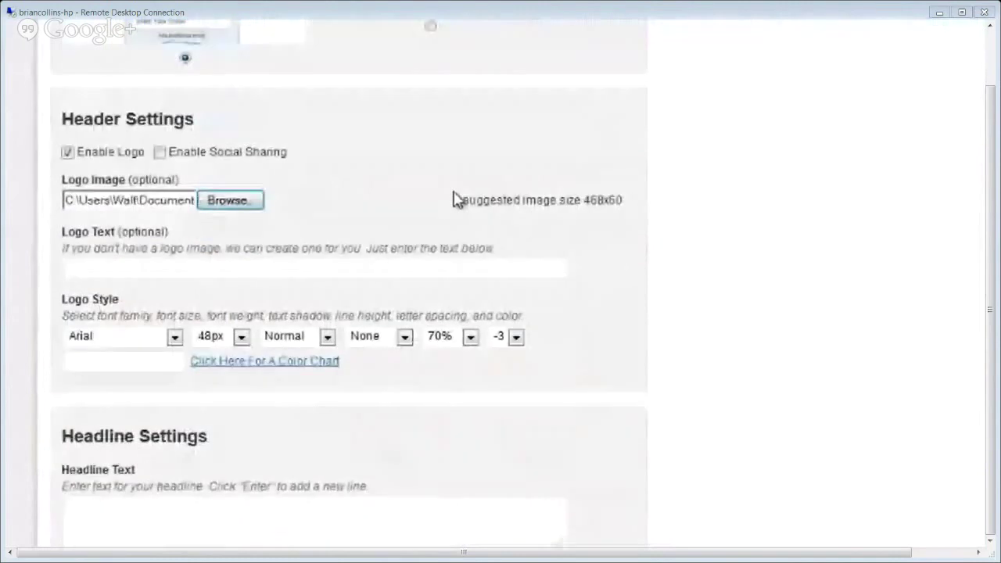
click(160, 152)
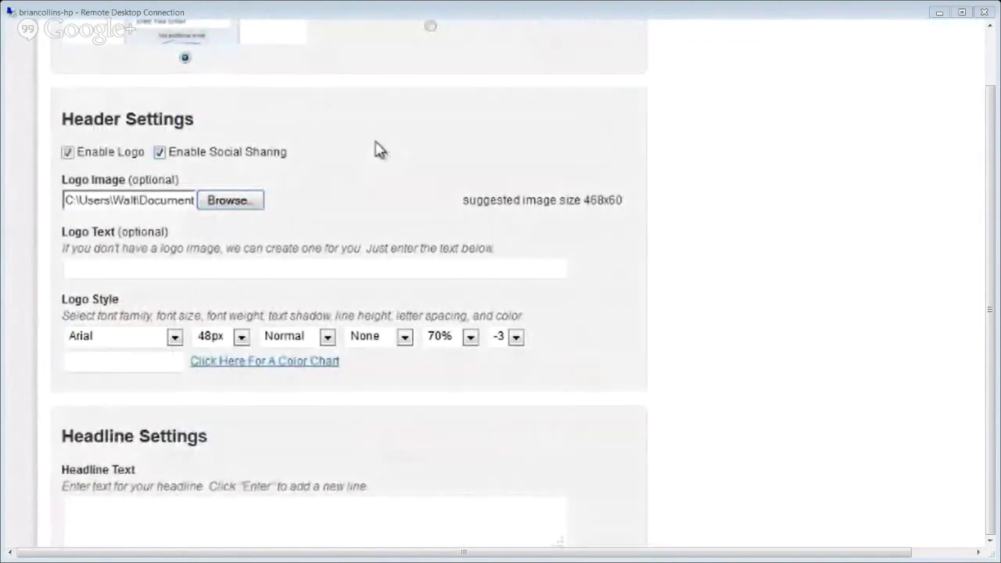
Enter Awesome Headline as the headline text in the headline settings.
scroll(379, 152, down, 1)
click(134, 205)
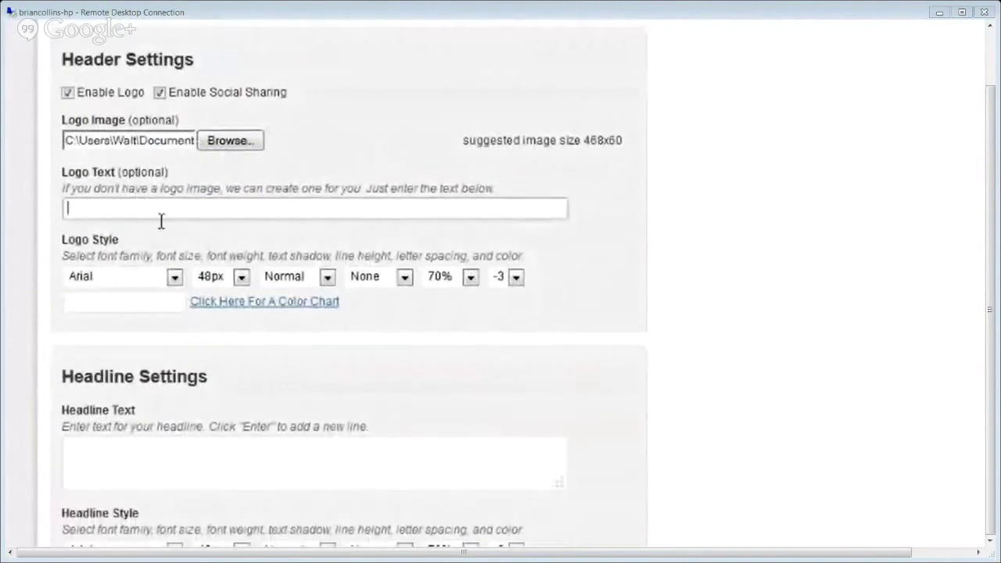
scroll(223, 250, down, 3)
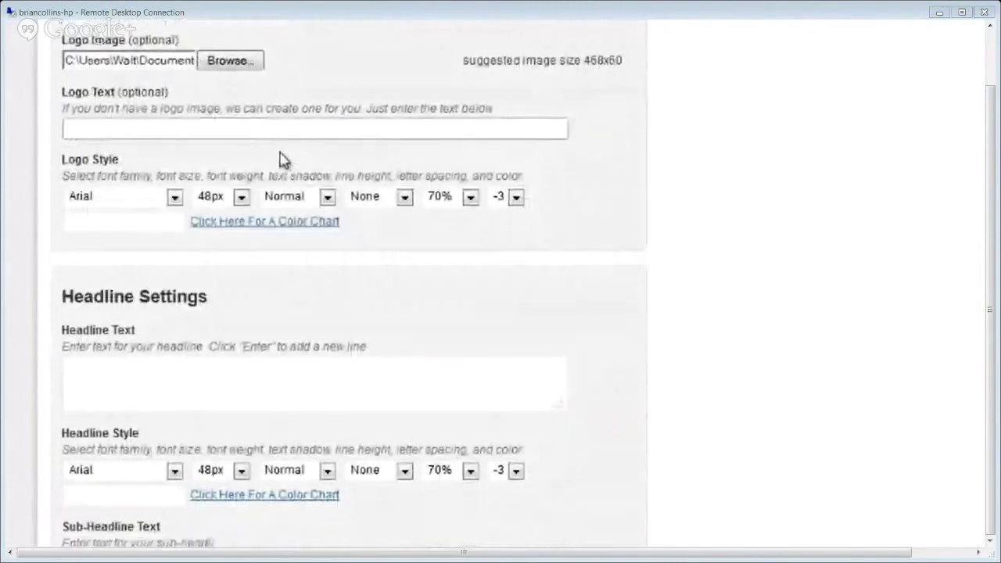
click(203, 211)
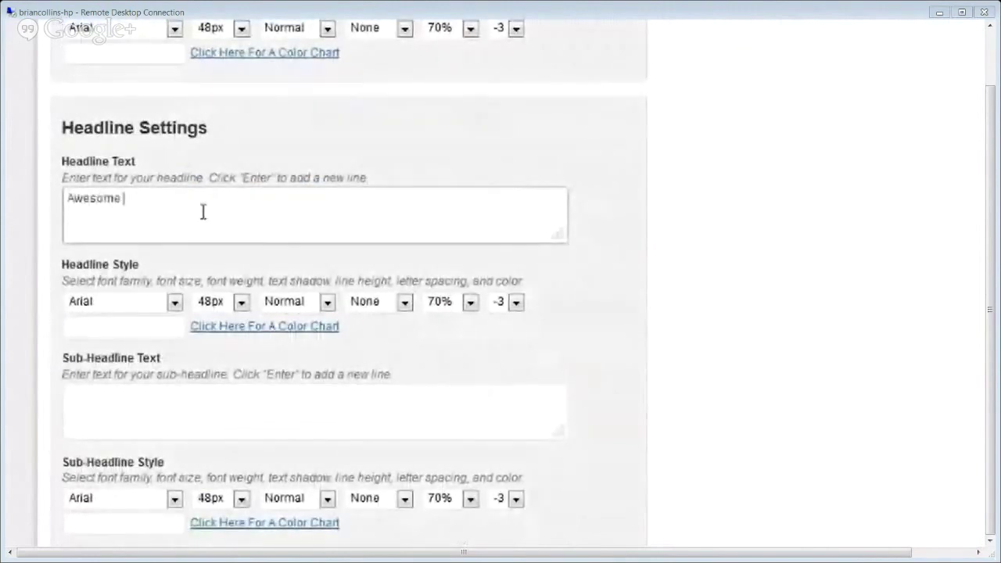
text(Awesome Headline)
Set the headline's font to Press Start 2P and its colour to maroon #800000, taken from the colour chart.
key(ctrl+plus)
key(ctrl+plus)
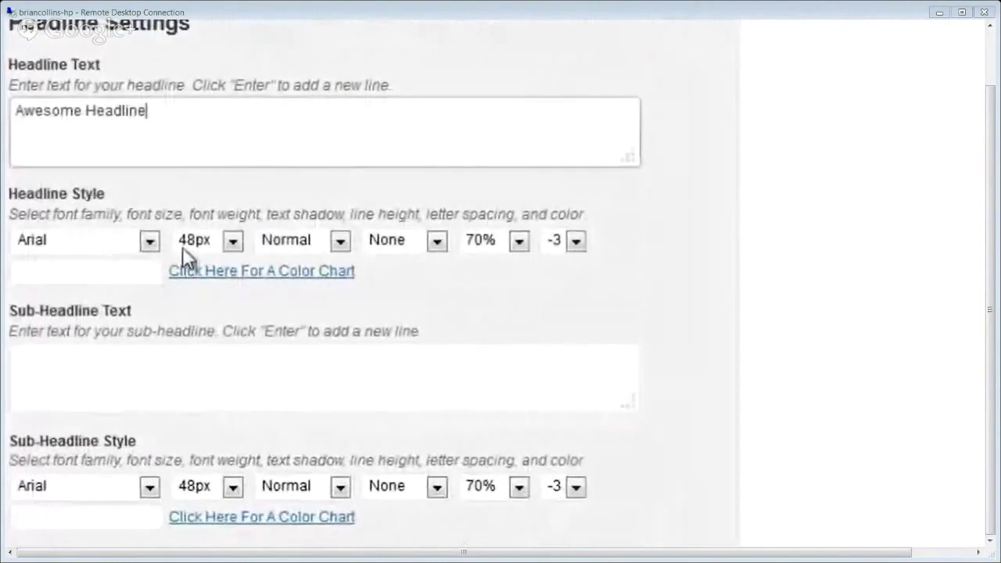
click(149, 247)
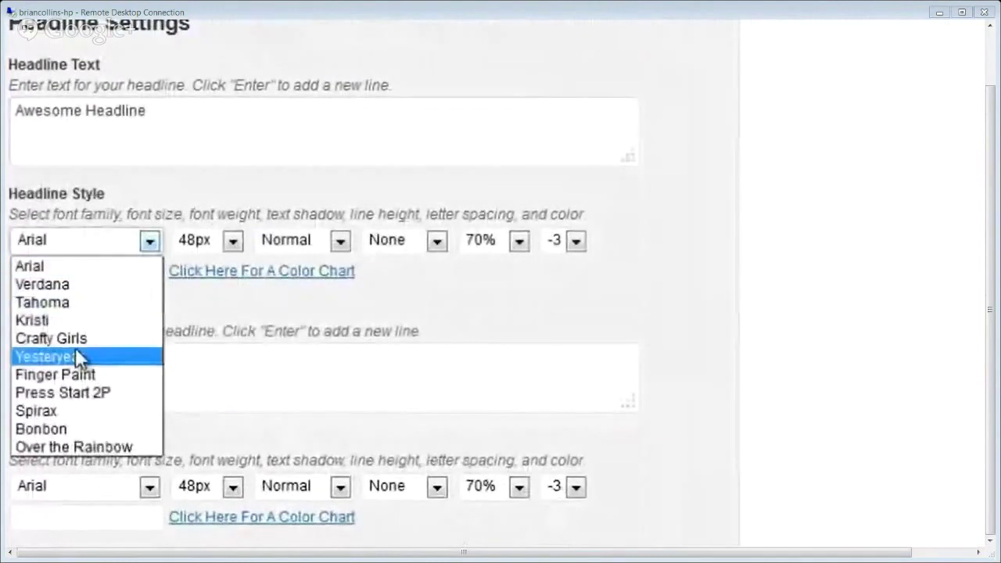
click(89, 389)
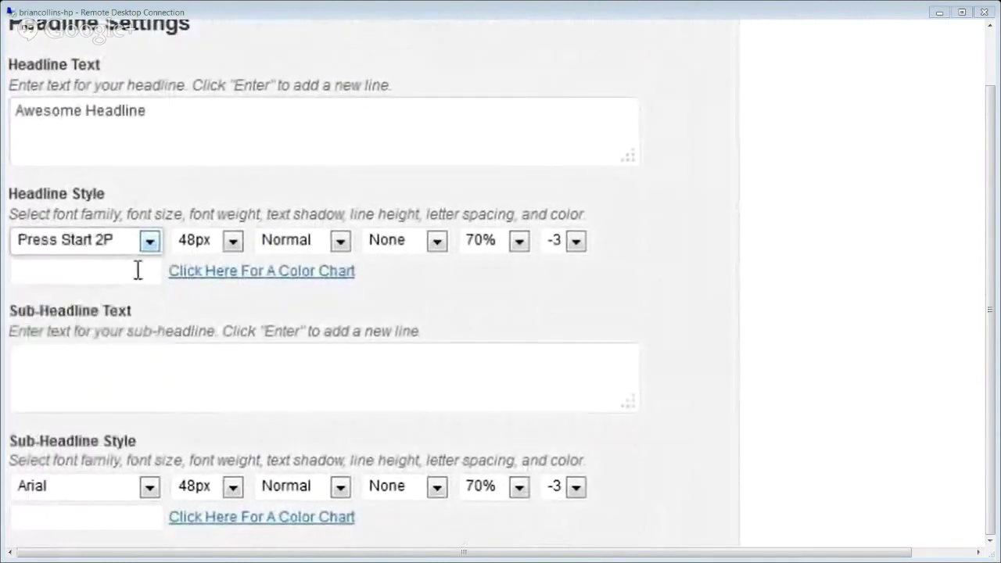
click(125, 277)
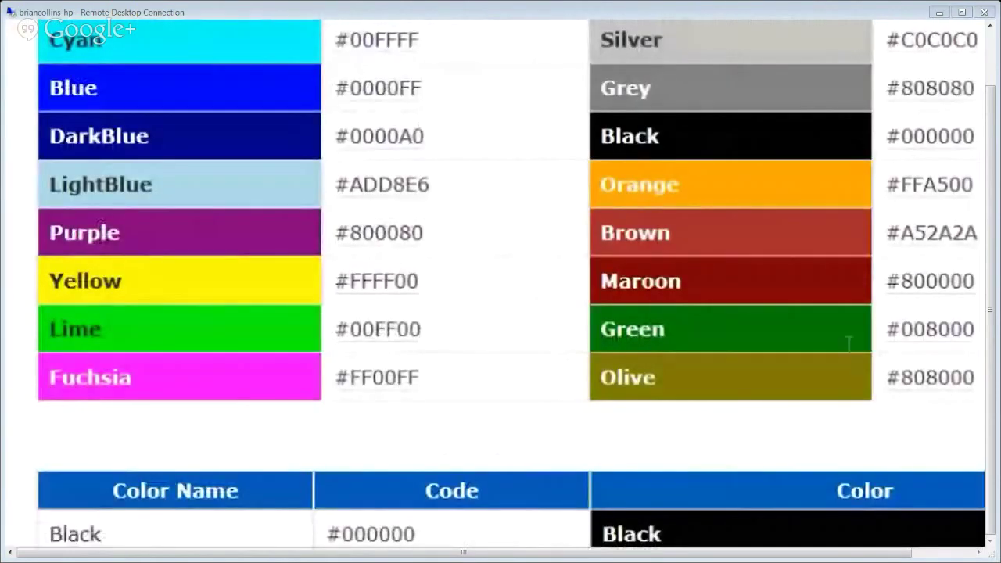
drag(974, 283, 893, 288)
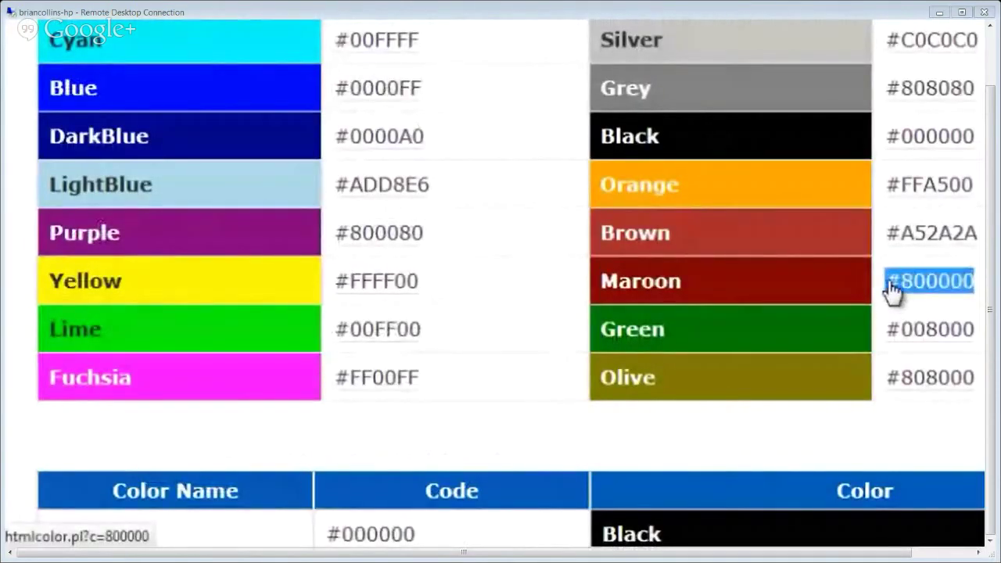
key(ctrl+Tab)
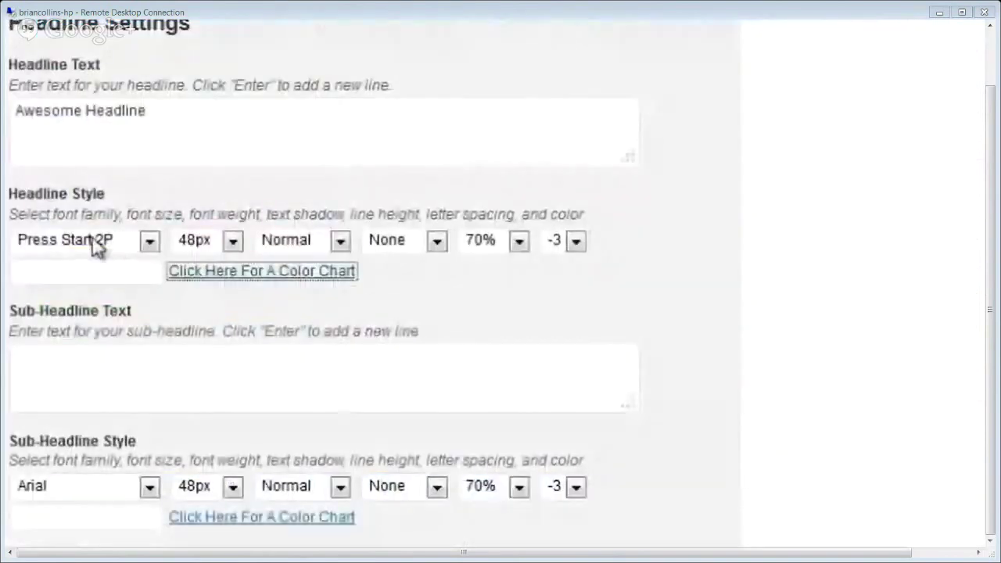
click(75, 266)
text(#800000)
Enter "It is great!!" as the sub-headline text.
click(87, 379)
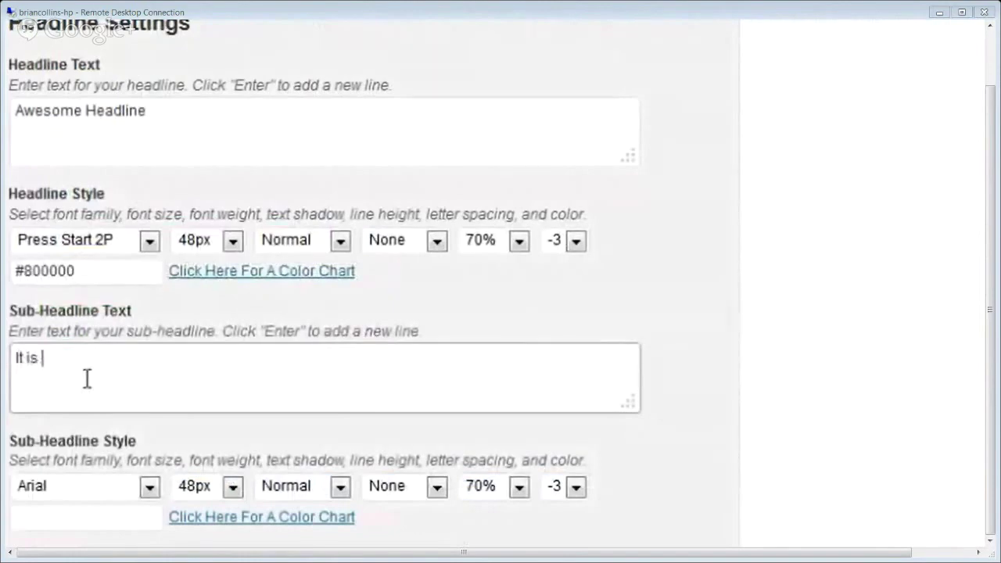
text(It is great!@)
key(BackSpace)
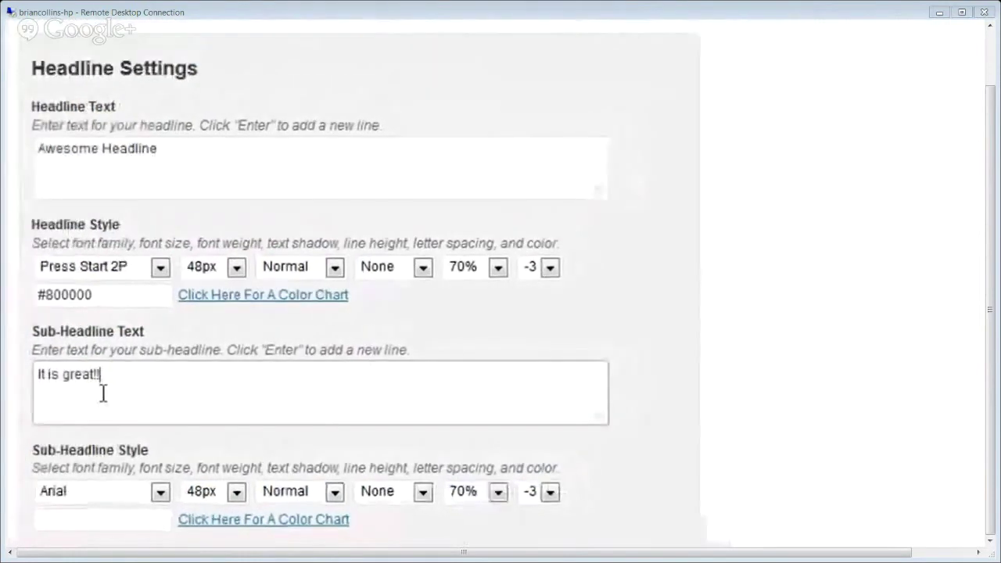
text(!)
Set the sub-headline style to Verdana at 16px.
click(173, 406)
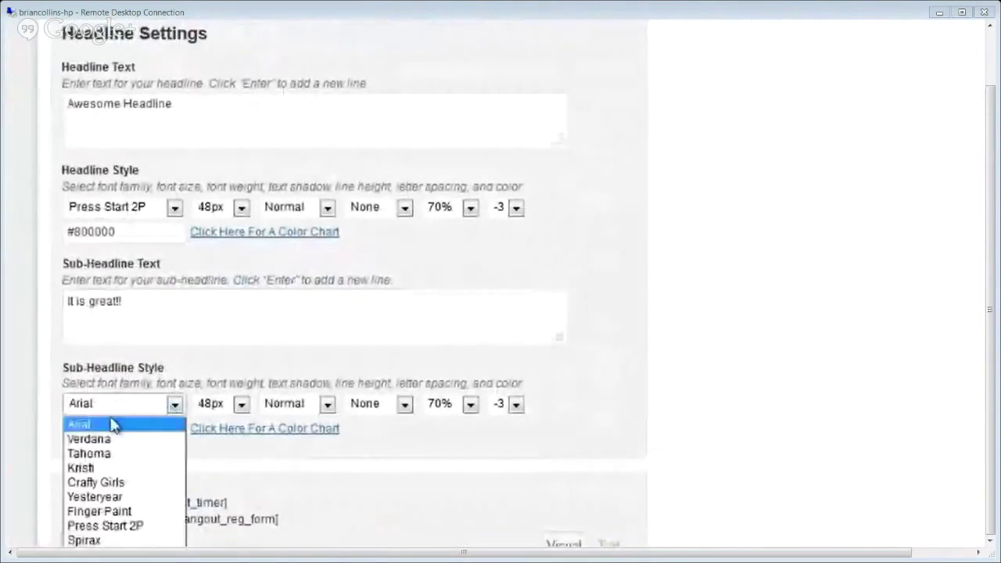
click(107, 440)
click(241, 404)
drag(241, 236, 244, 125)
click(211, 168)
Copy the event timer shortcode [ghangout_timer] into the page content editor and centre it.
scroll(370, 169, down, 5)
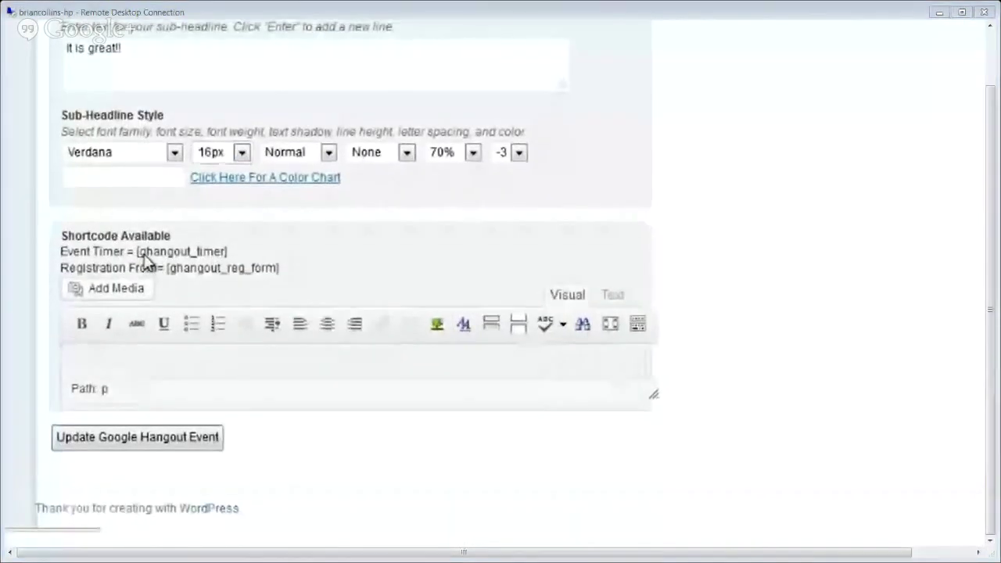
drag(238, 173, 127, 174)
key(ctrl+c)
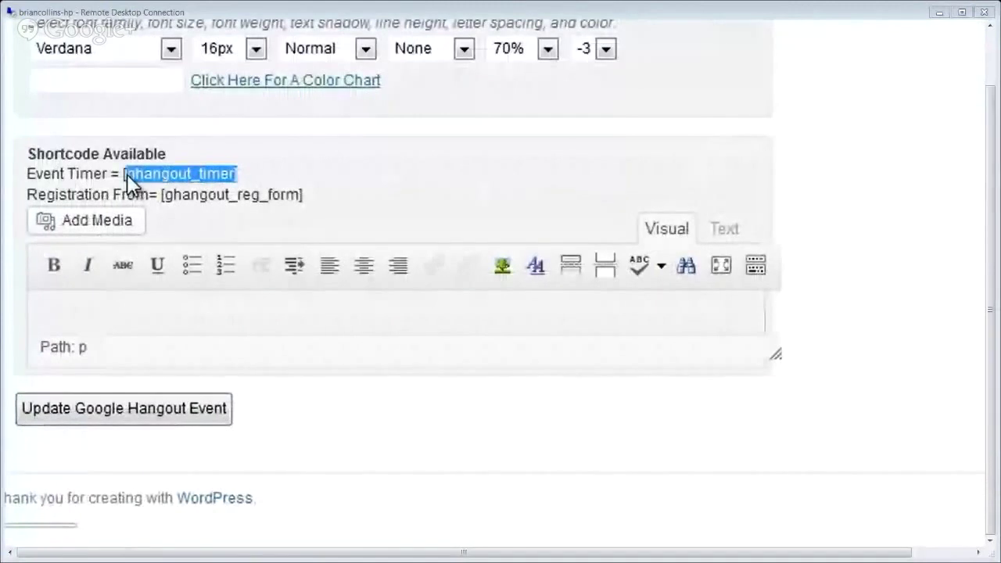
click(293, 309)
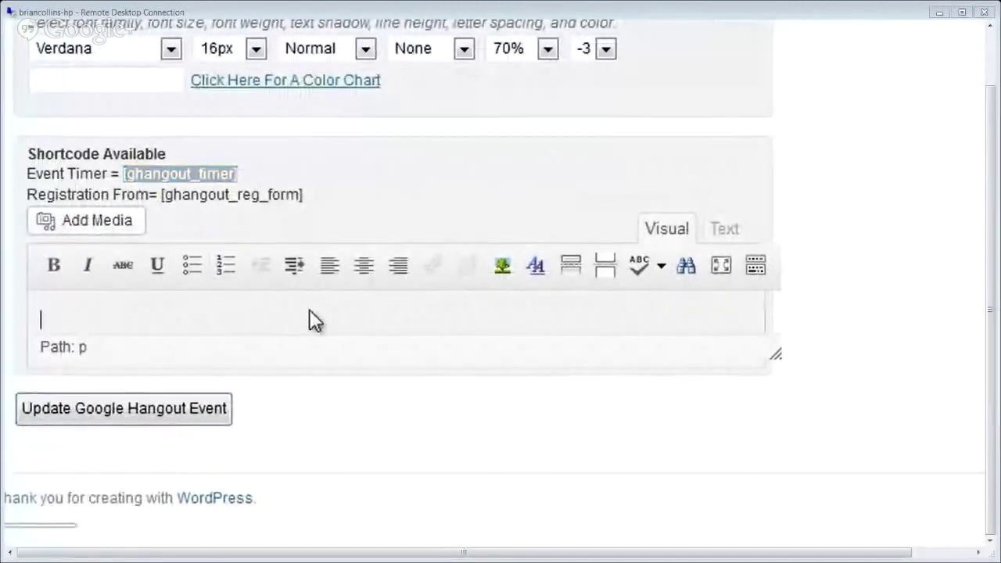
key(ctrl+v)
click(364, 267)
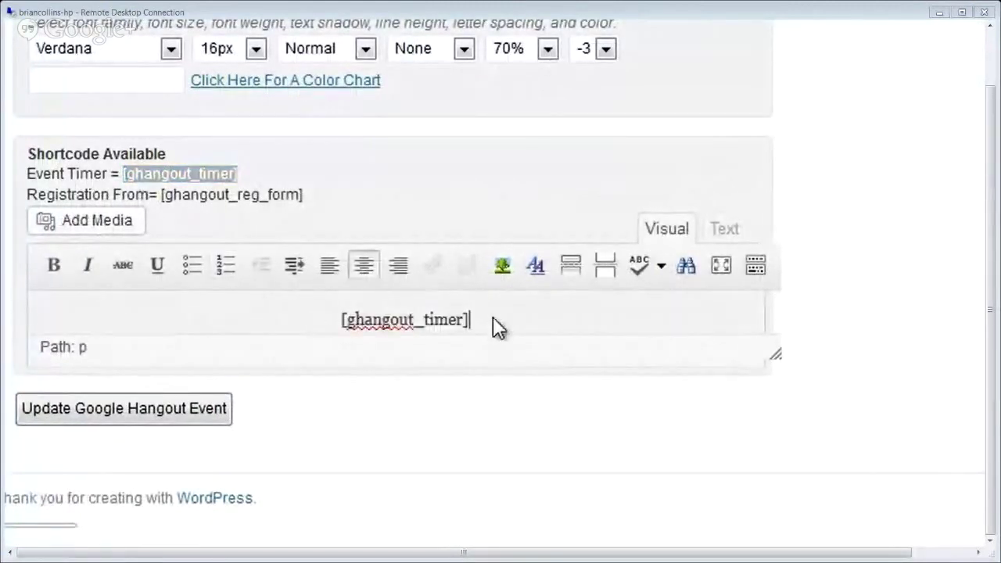
Add the registration form shortcode [ghangout_reg_form] on its own line below the timer shortcode and enlarge the content editor.
key(ctrl+a)
key(BackSpace)
drag(302, 195, 168, 207)
key(ctrl+c)
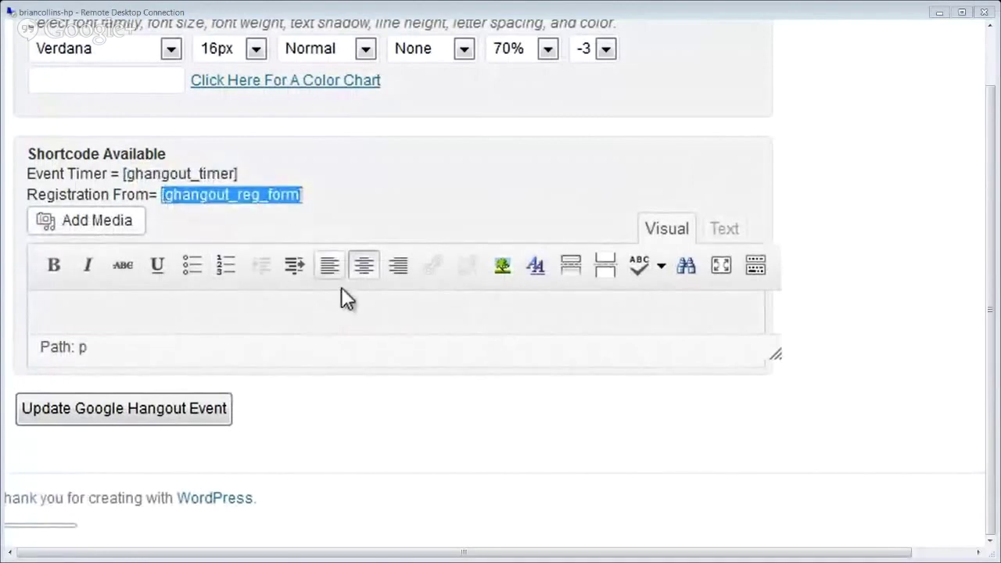
click(355, 317)
key(ctrl+v)
drag(770, 356, 782, 438)
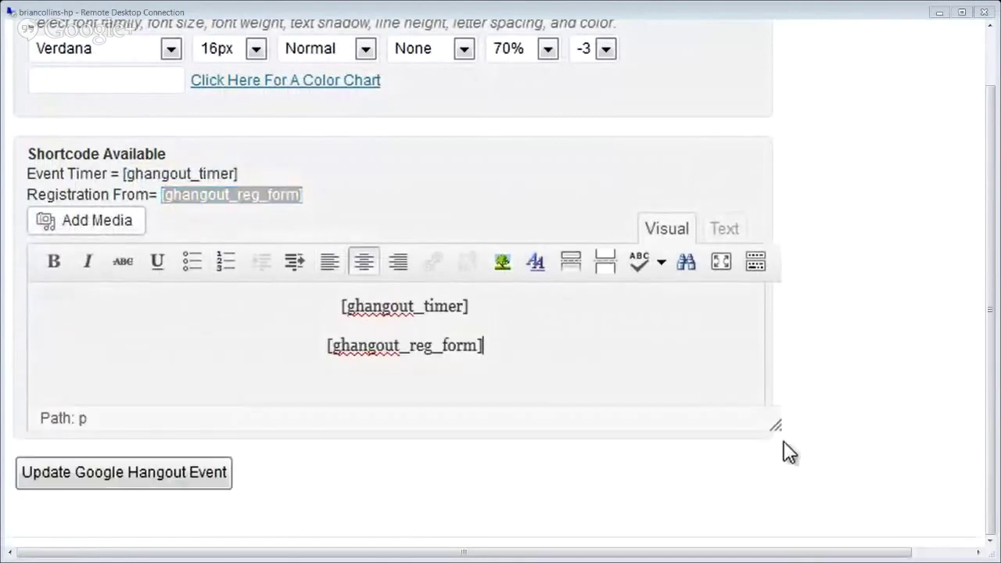
Add the text "This is our registration page" a few lines below the form shortcode and update the Google Hangout event.
key(Return)
key(Return)
key(Return)
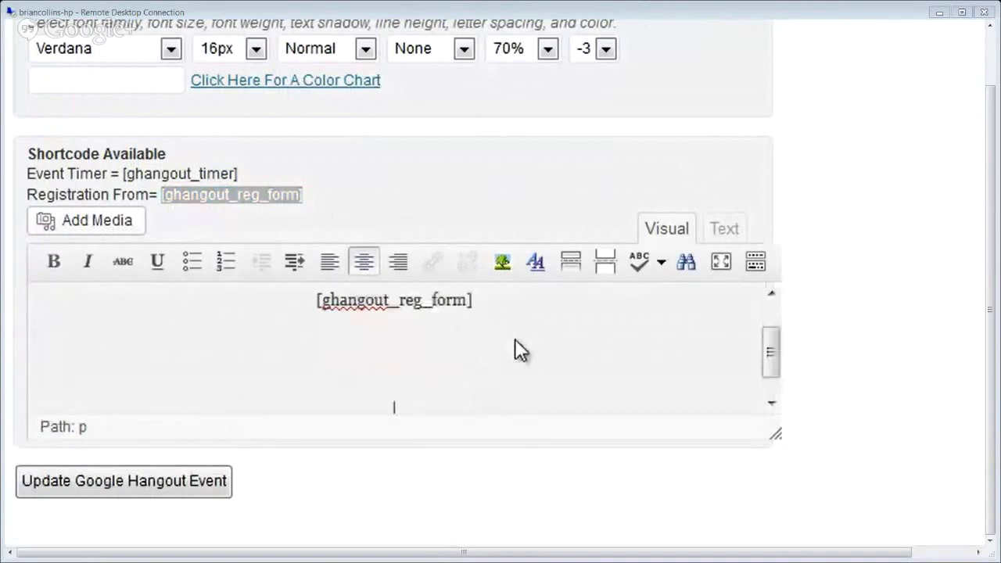
text(This is ou)
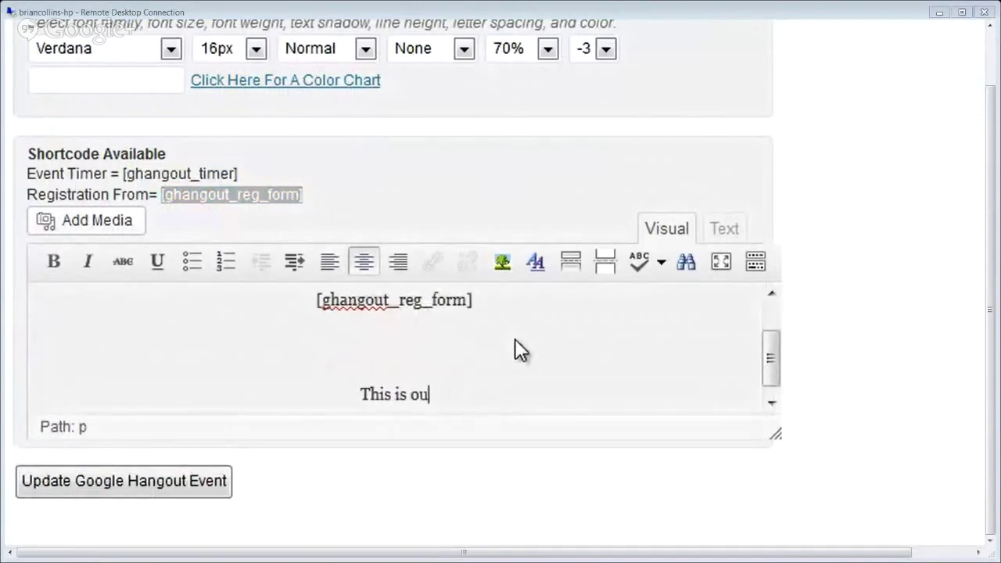
text(r regi)
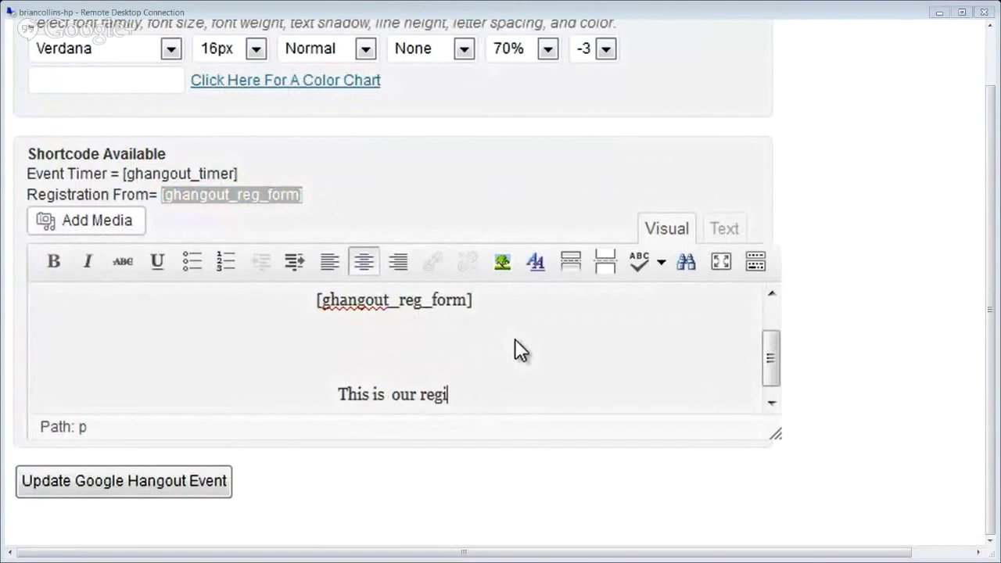
text(stration page)
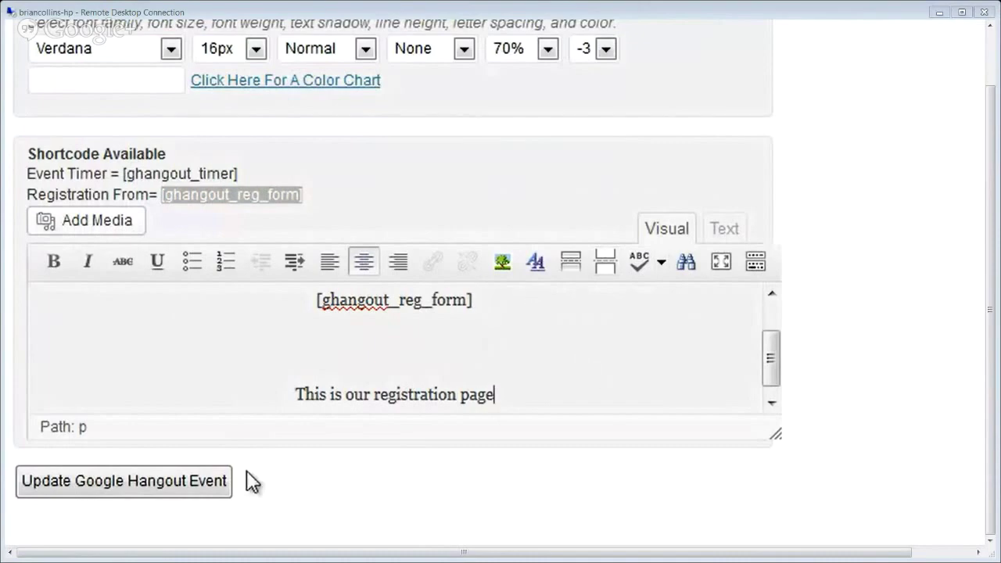
click(199, 491)
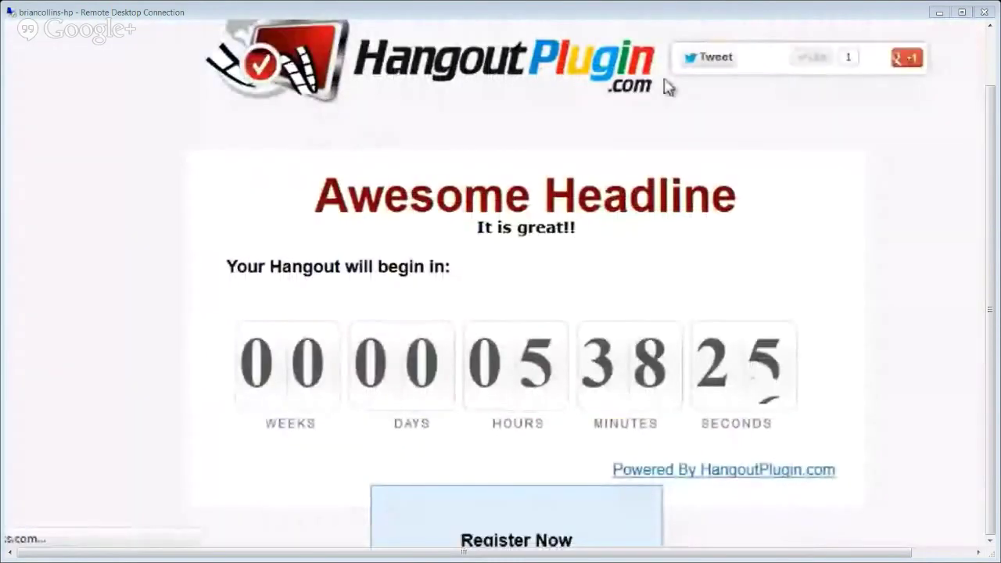
Examine the redesigned registration page from the logo and headlines through the countdown and registration form to the closing text.
scroll(721, 101, down, 3)
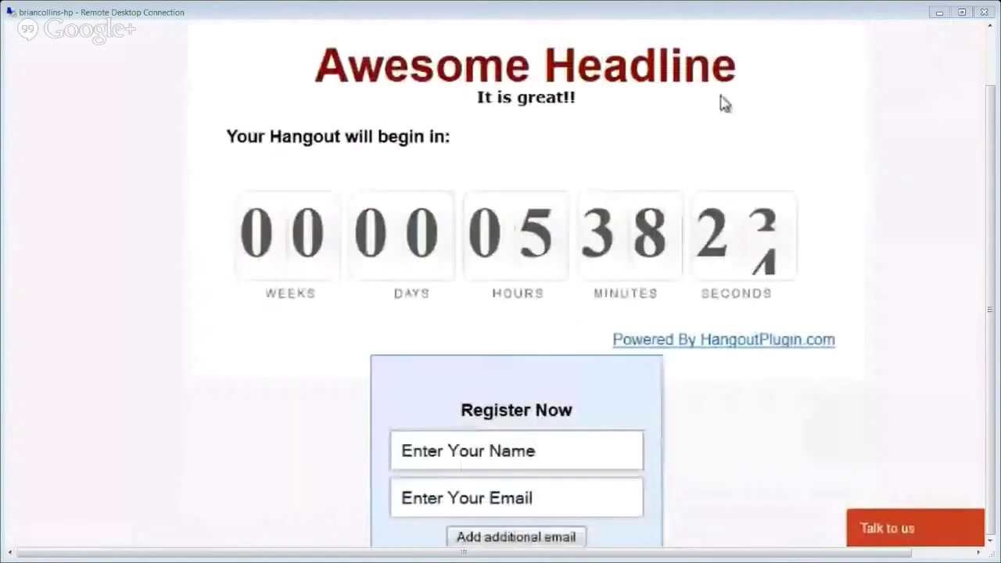
scroll(777, 196, down, 3)
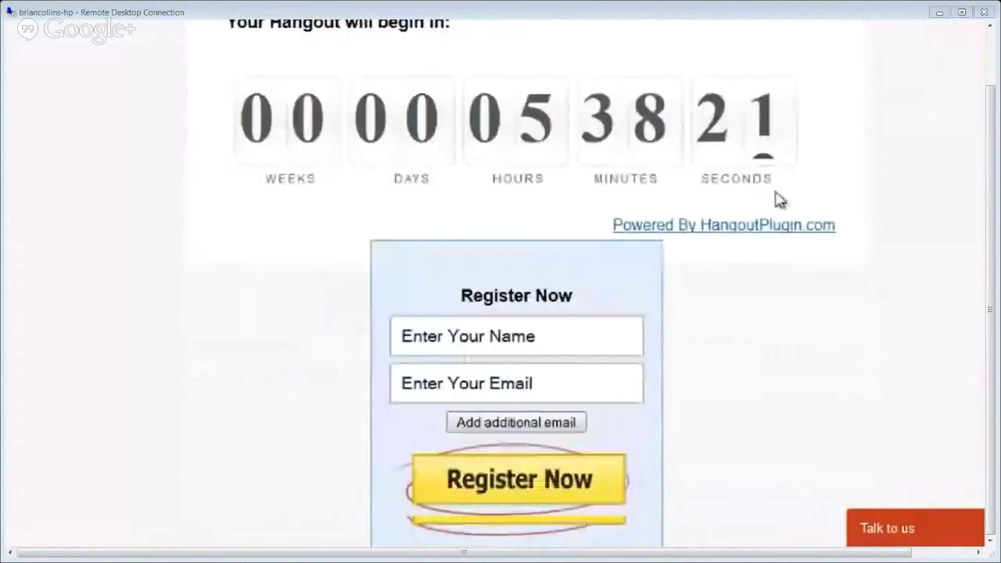
scroll(552, 334, down, 4)
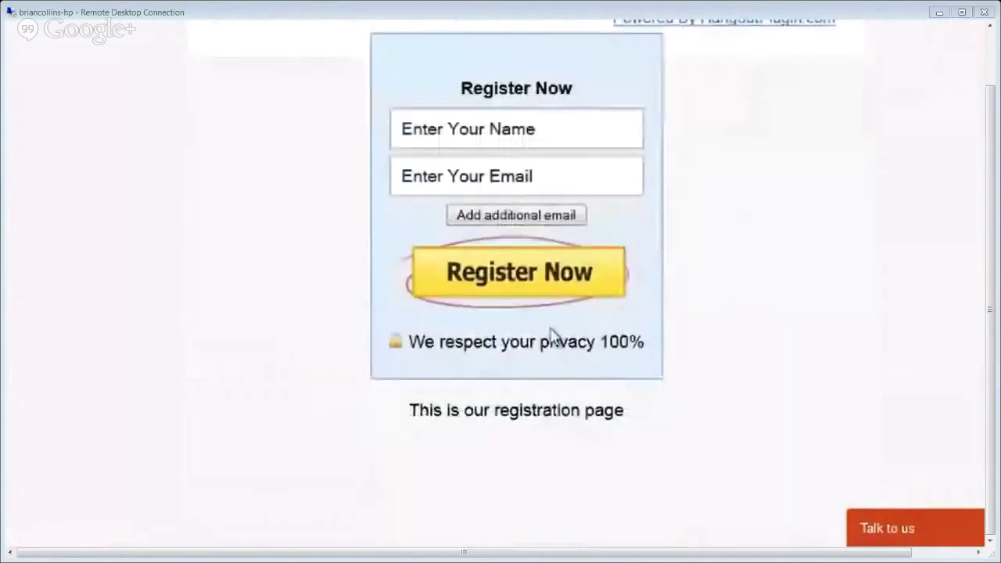
triple_click(629, 423)
scroll(808, 315, up, 10)
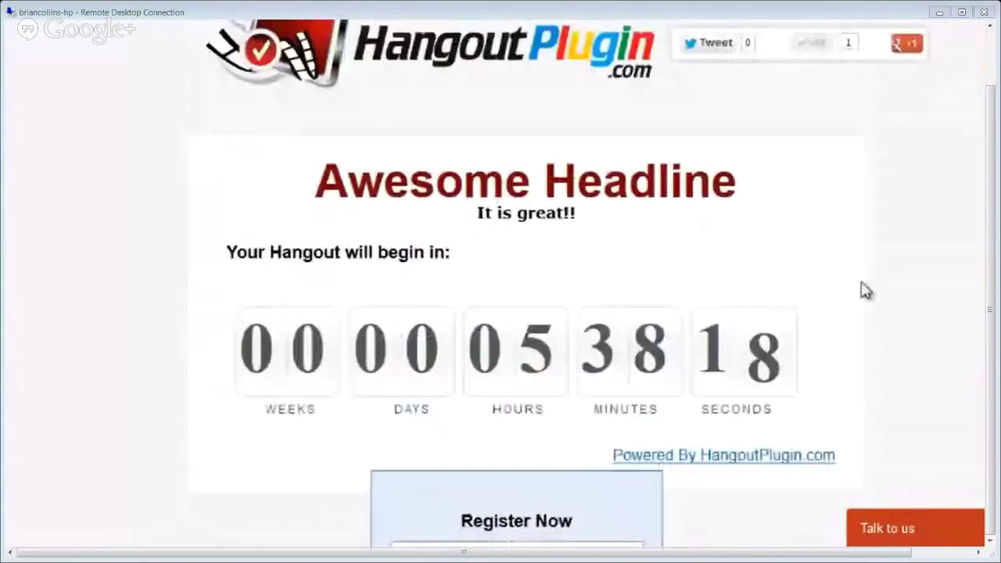
scroll(865, 290, down, 5)
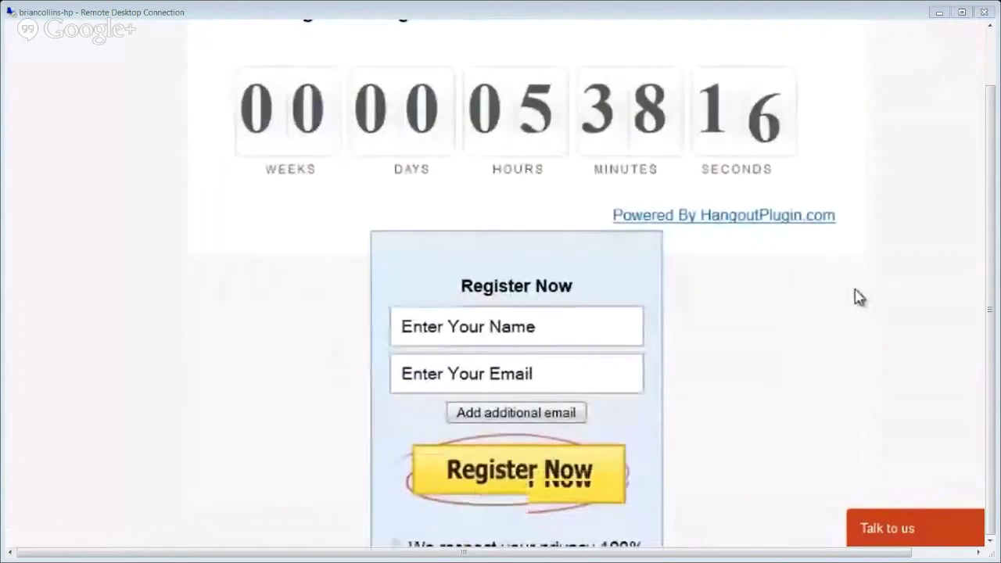
scroll(858, 295, down, 1)
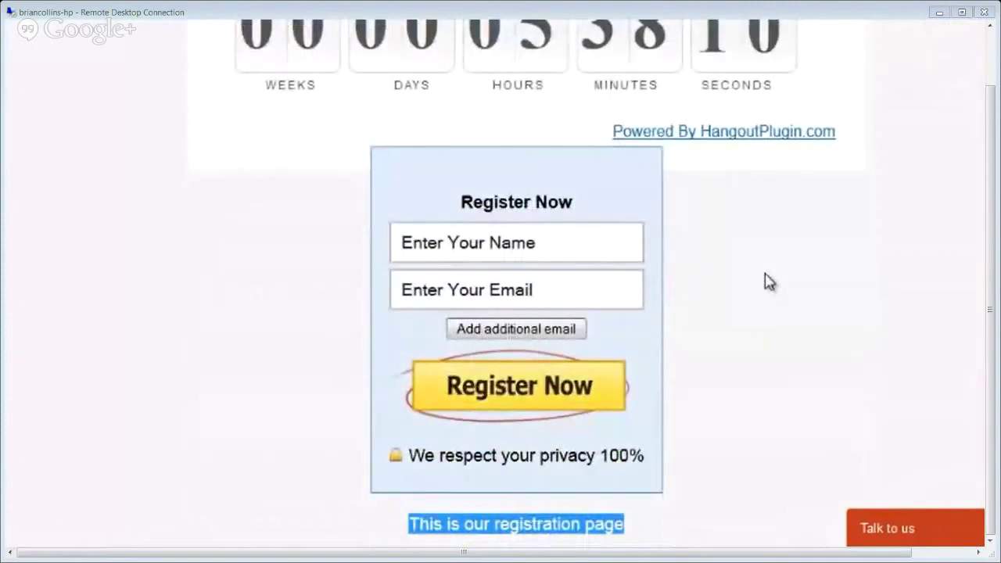
scroll(625, 257, up, 3)
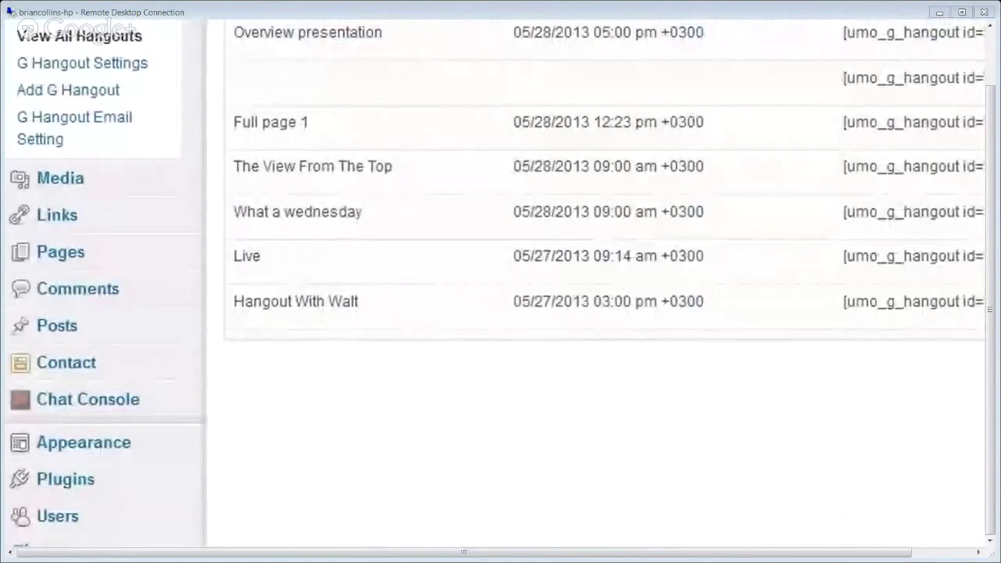
Launch the hangout for the Overview presentation event, fetch the YouTube hangout details and make the event live.
scroll(688, 47, right, 10)
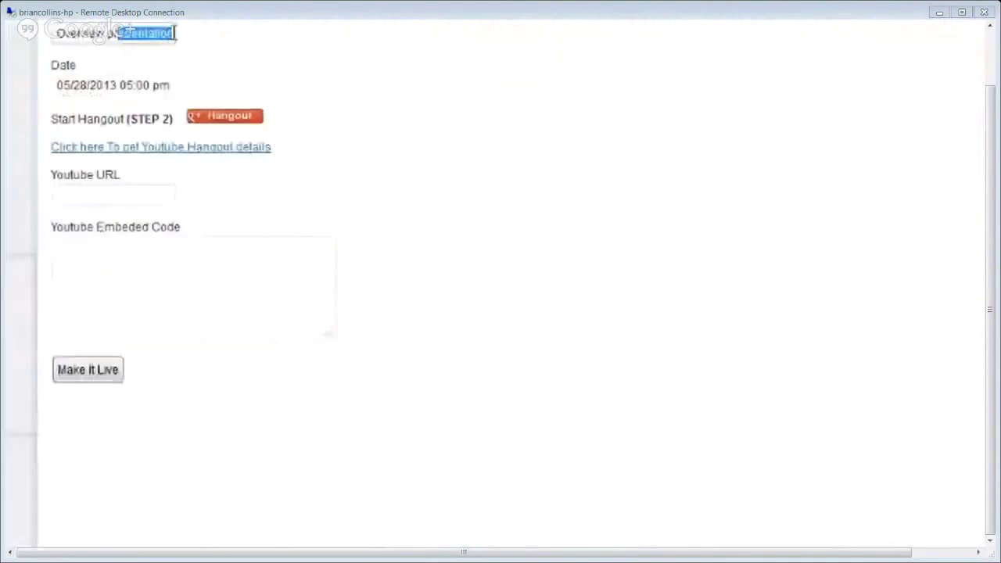
click(213, 119)
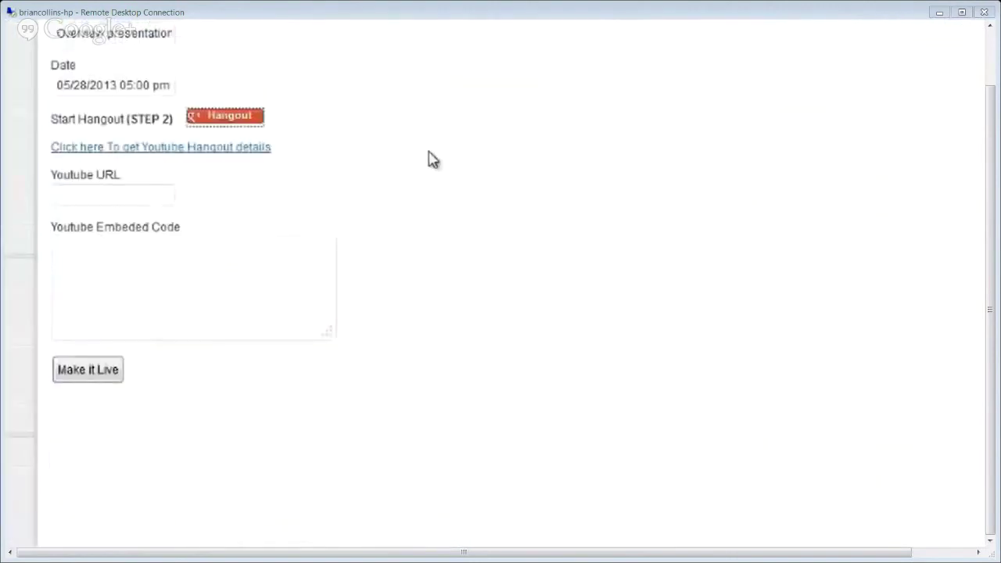
click(215, 148)
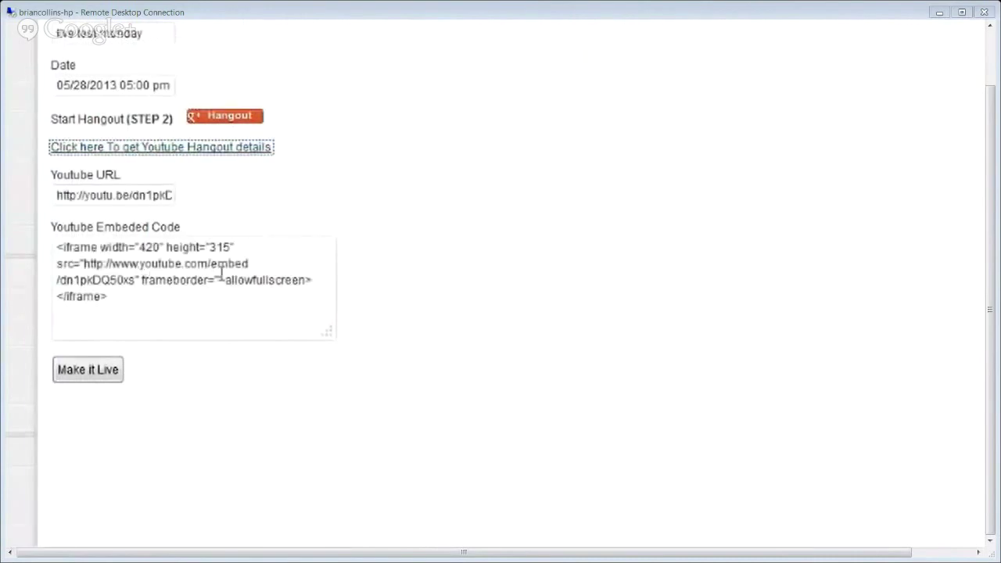
click(94, 372)
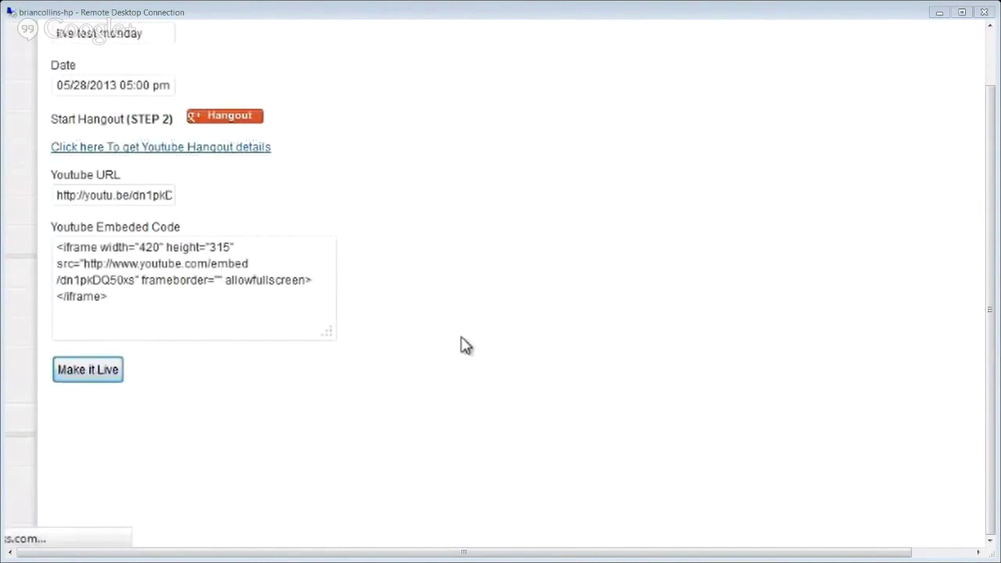
In the Google+ hangout window, name the Hangout On Air Overview and start it.
mouse_move(297, 518)
click(440, 476)
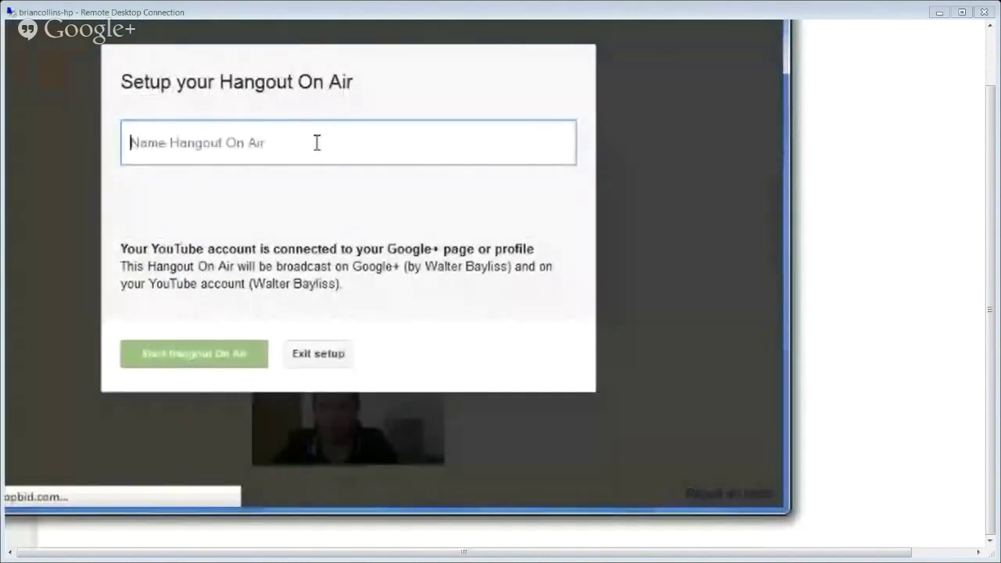
text(Overv)
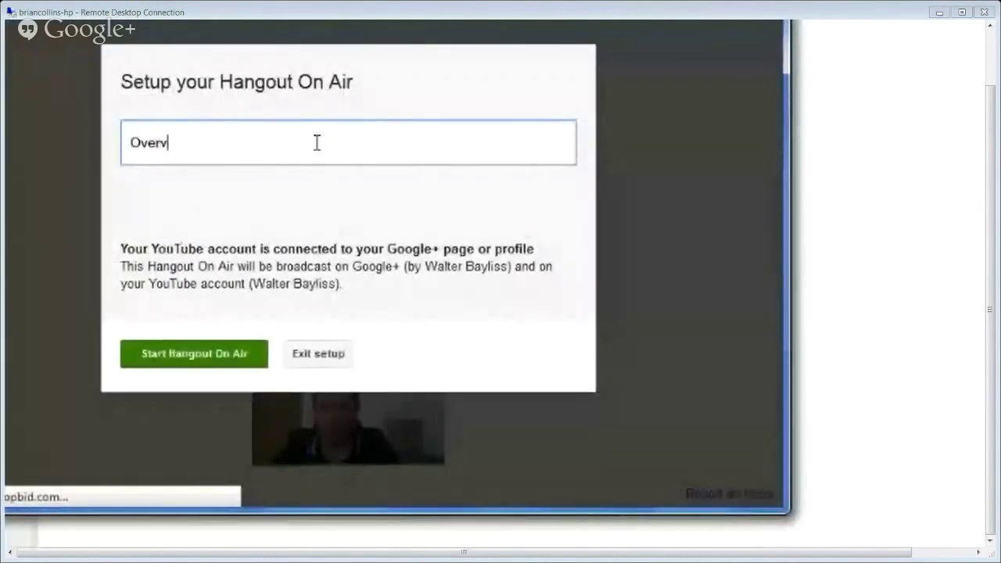
text(iew)
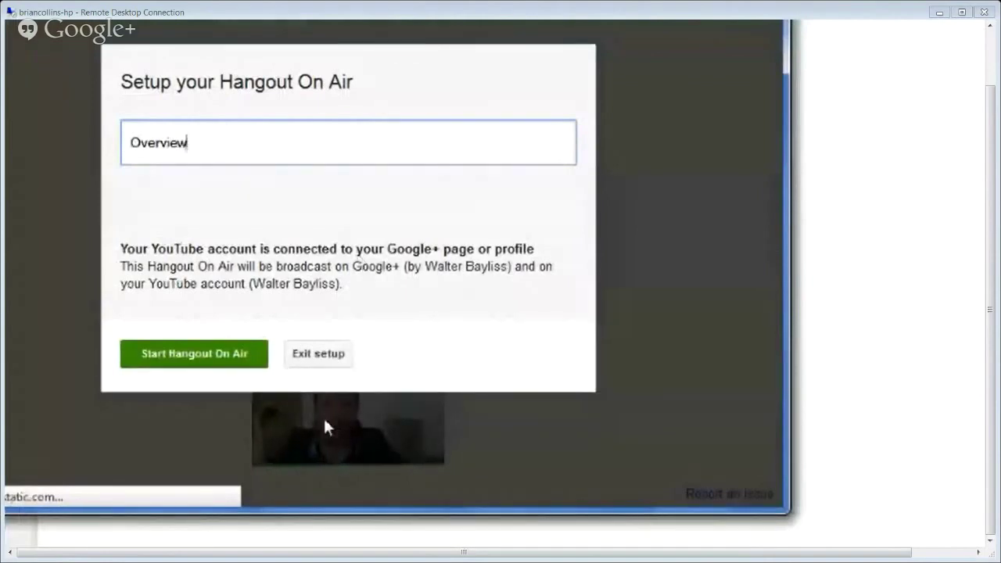
click(199, 358)
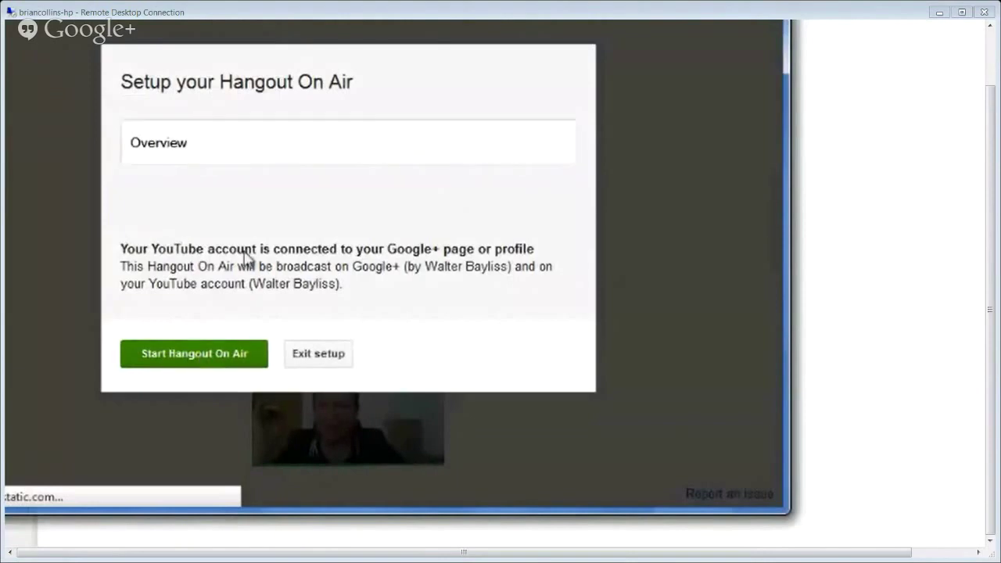